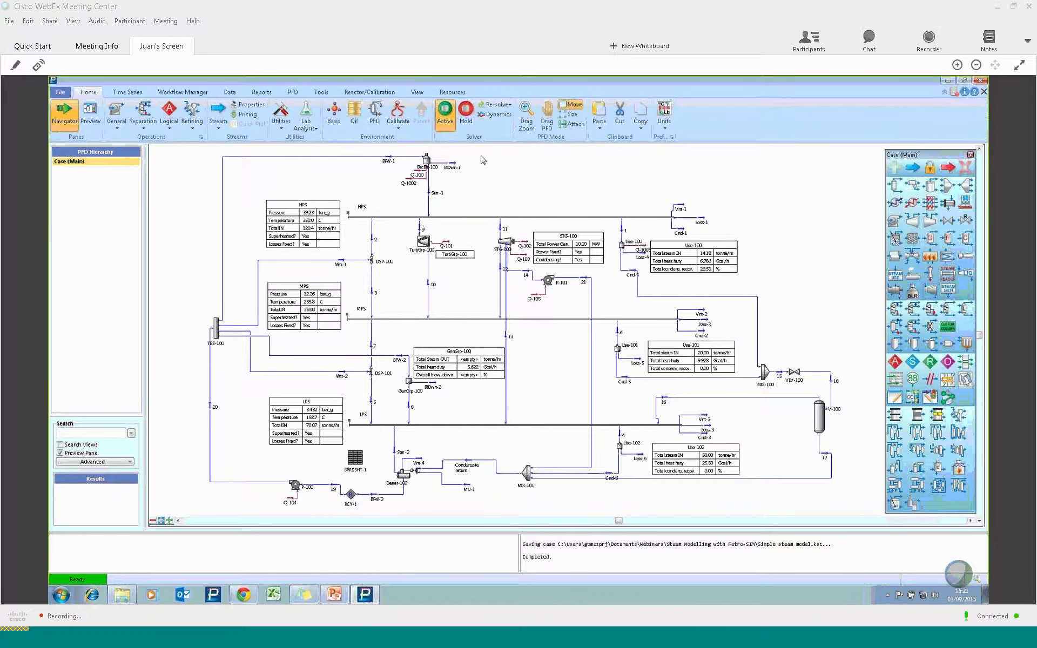
Review the NBS Steam fluid package Basis-2 and its component properties in the simulation basis, and return to the simulation environment.
{"action": "left_click", "coordinate": [335, 112]}
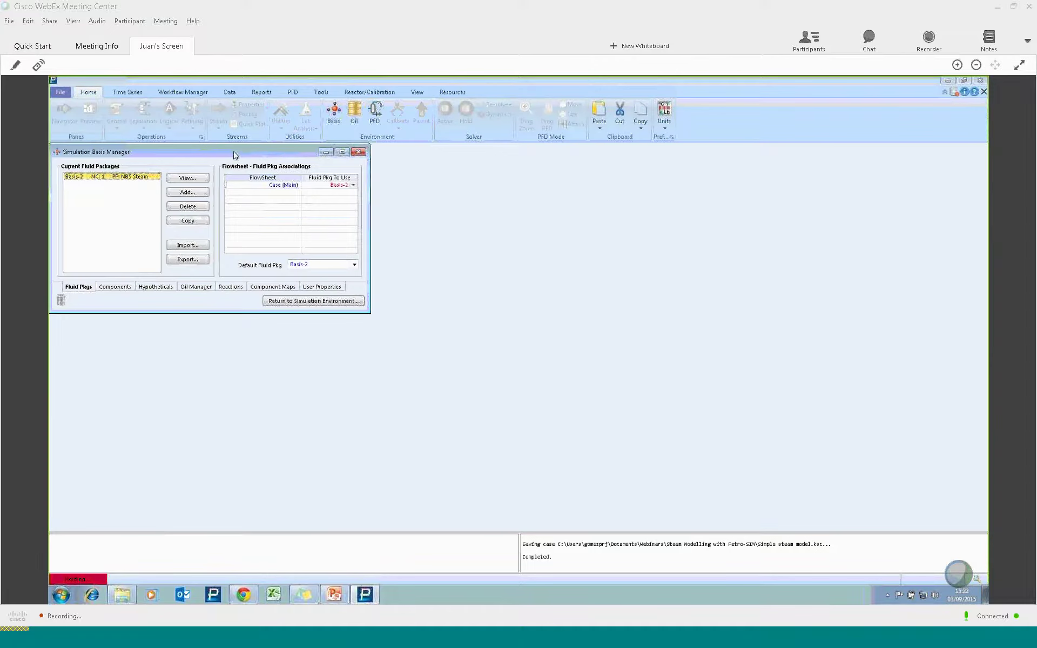
{"action": "double_click", "coordinate": [138, 179]}
{"action": "mouse_move", "coordinate": [145, 211]}
{"action": "left_mouse_down"}
{"action": "mouse_move", "coordinate": [143, 201]}
{"action": "mouse_move", "coordinate": [142, 222]}
{"action": "left_mouse_up"}
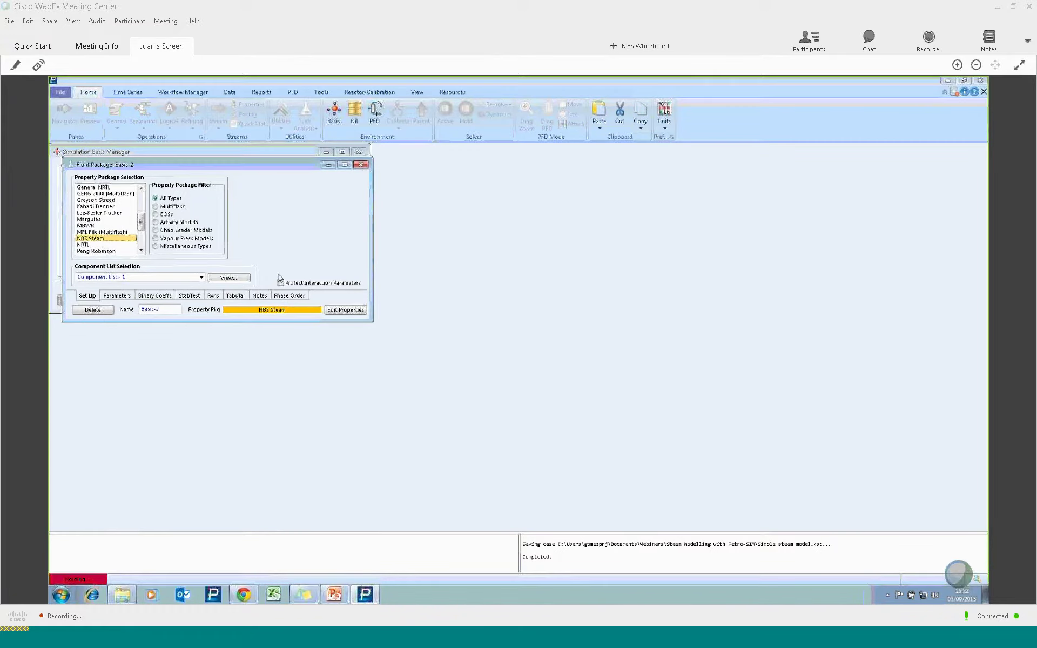
{"action": "left_click", "coordinate": [349, 313]}
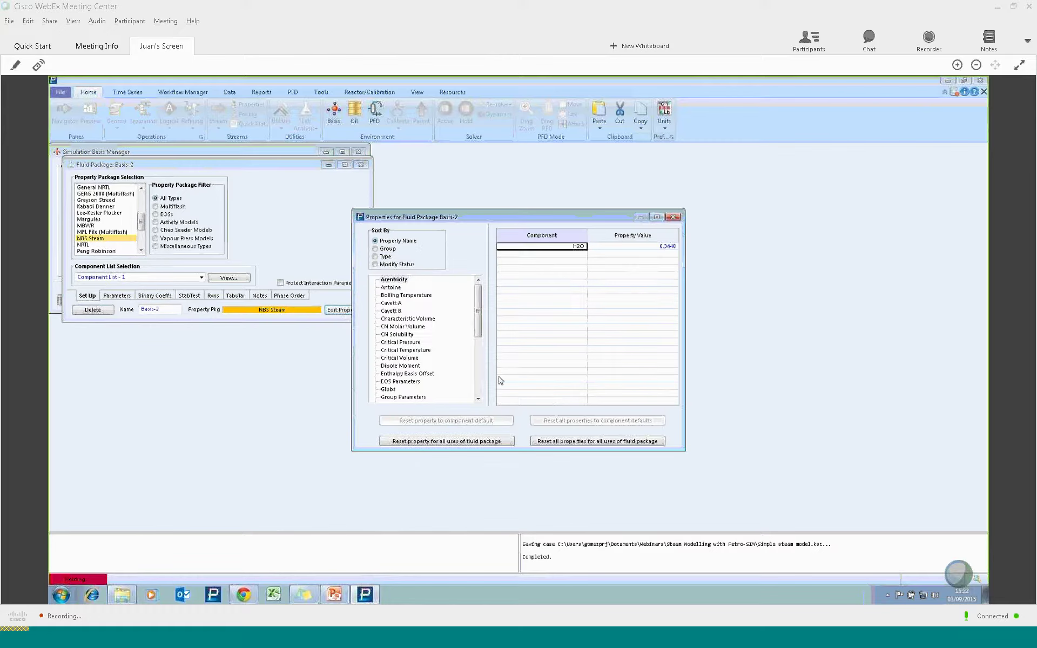
{"action": "left_click", "coordinate": [672, 217]}
{"action": "left_click", "coordinate": [361, 164]}
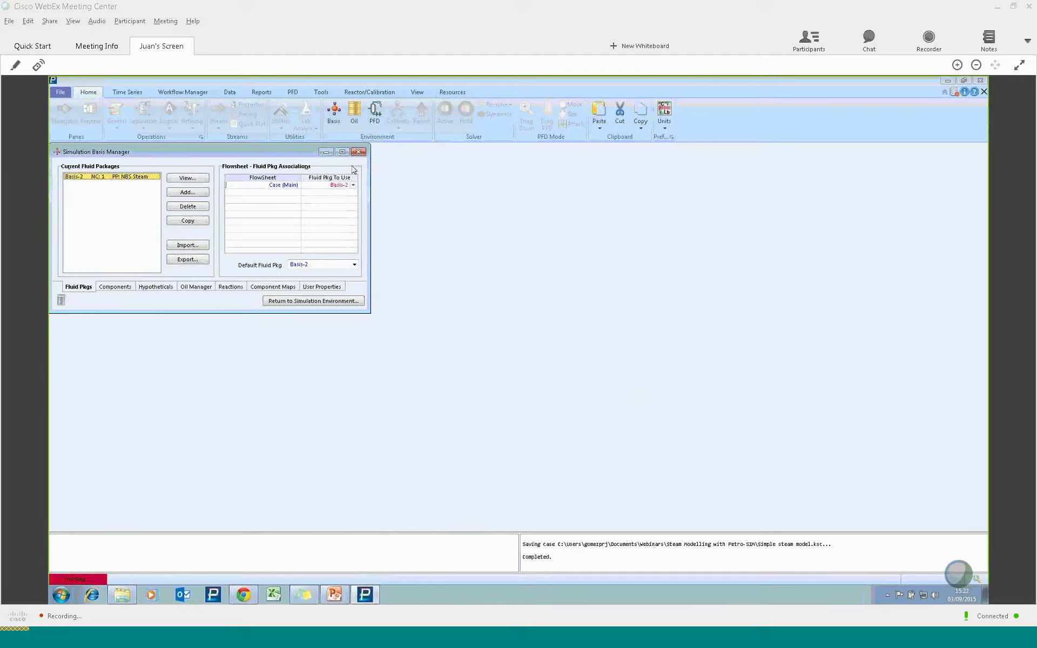
{"action": "left_click", "coordinate": [314, 301]}
Open the boiler BscBlr-100 and examine its stream connections and its steam temperature, blowdown and heat loss parameters.
{"action": "mouse_move", "coordinate": [427, 234]}
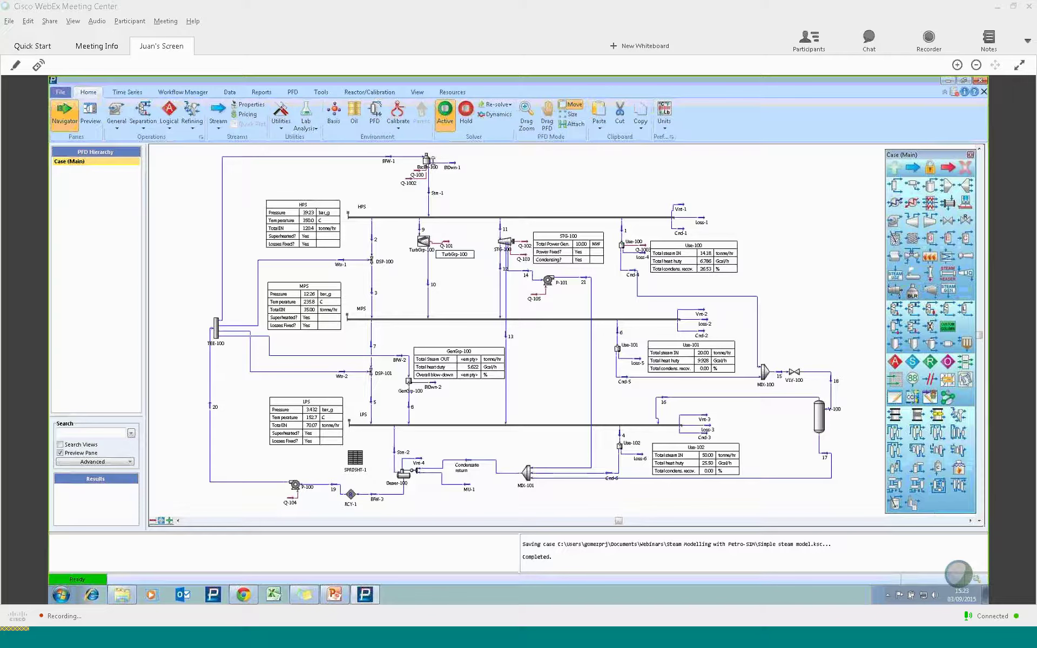
{"action": "double_click", "coordinate": [427, 160]}
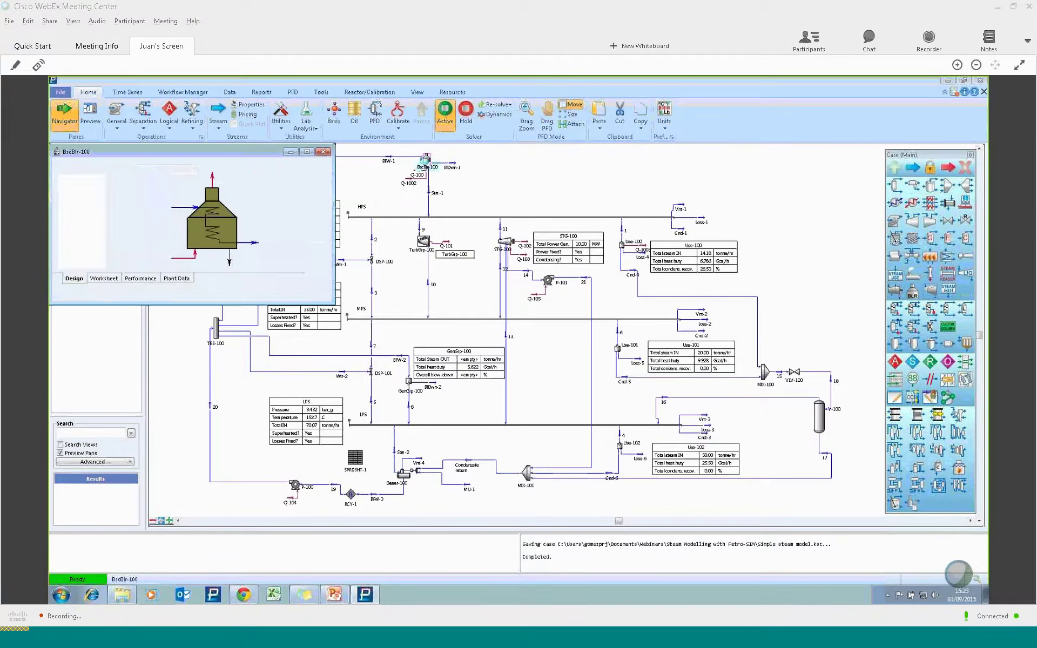
{"action": "left_click_drag", "start_coordinate": [210, 157], "coordinate": [329, 204]}
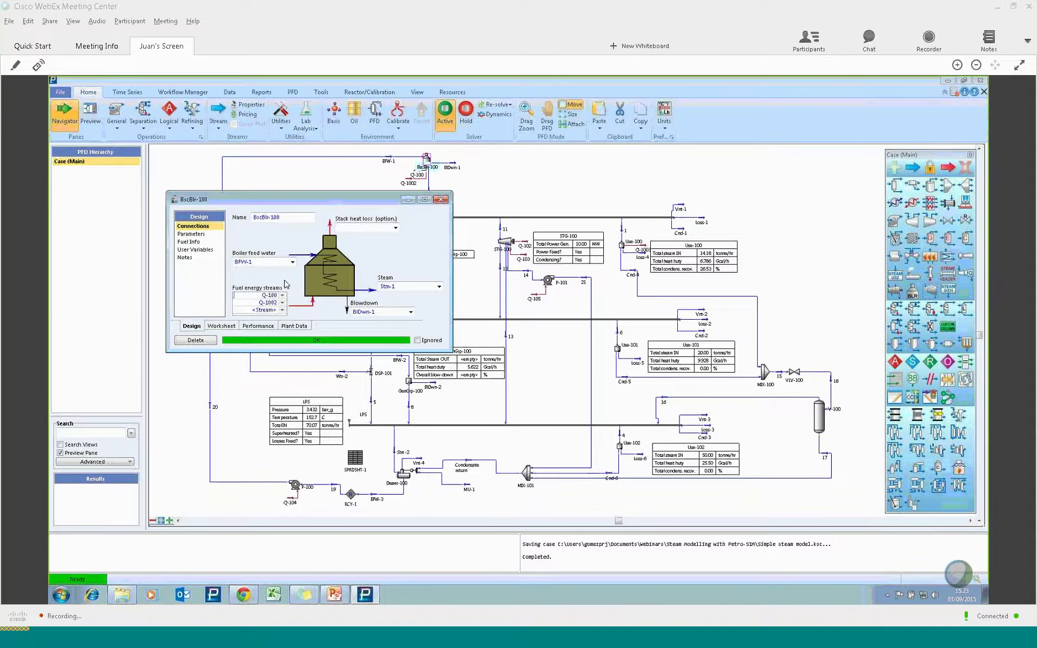
{"action": "left_click", "coordinate": [193, 234]}
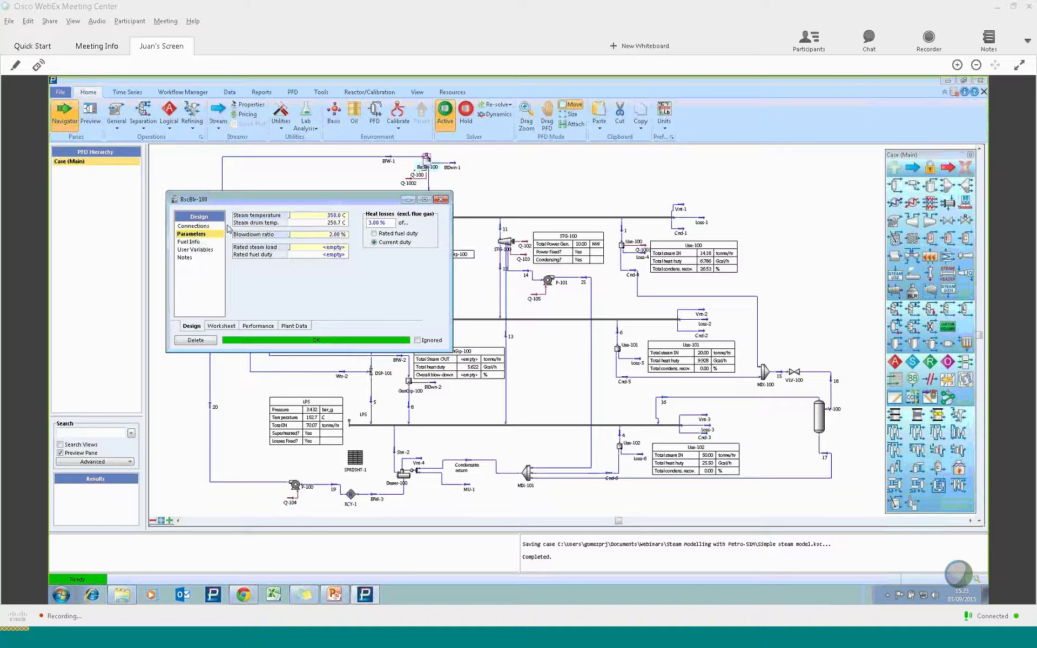
{"action": "mouse_move", "coordinate": [319, 220]}
Examine the boiler's fuel information, including the duty fractions and efficiency coefficients of fuels Q-100 and Q-1002.
{"action": "left_click", "coordinate": [190, 243]}
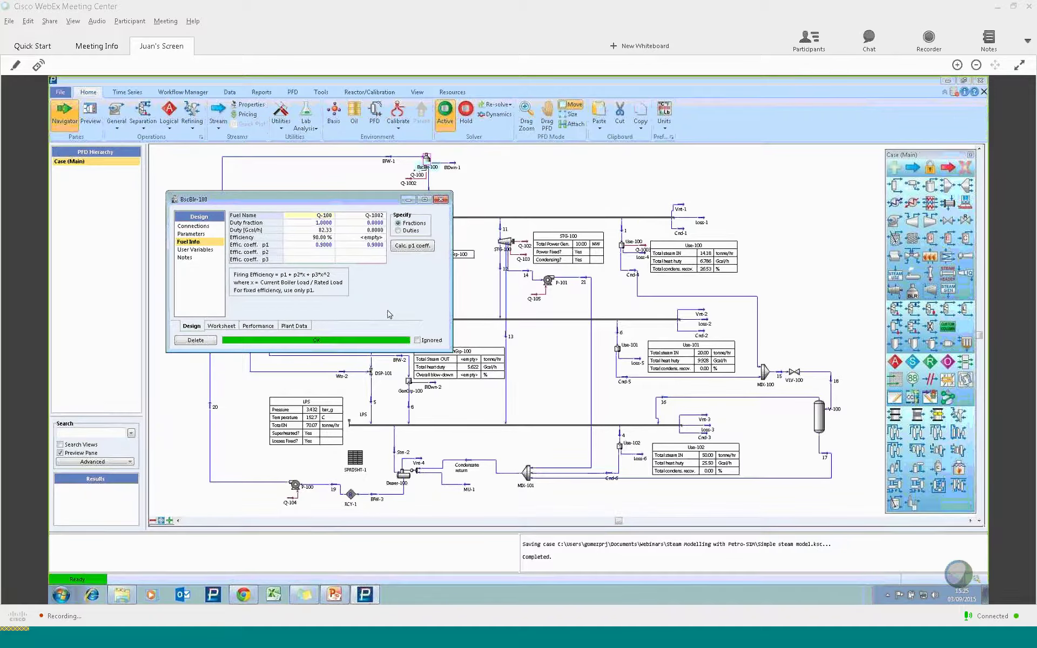
{"action": "left_click", "coordinate": [365, 254]}
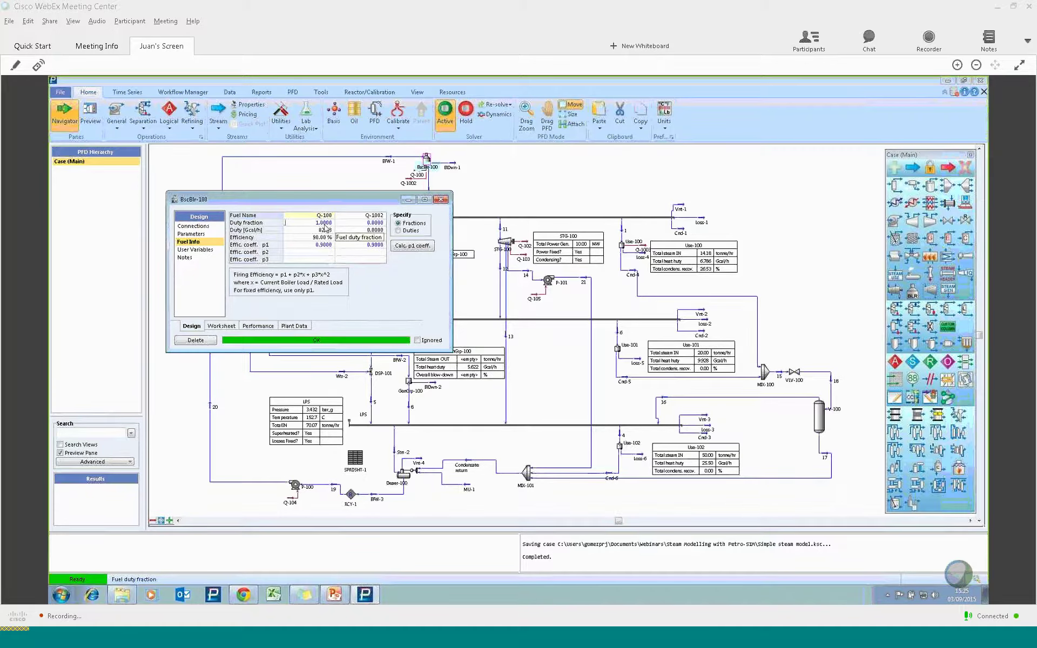
{"action": "left_click", "coordinate": [325, 225]}
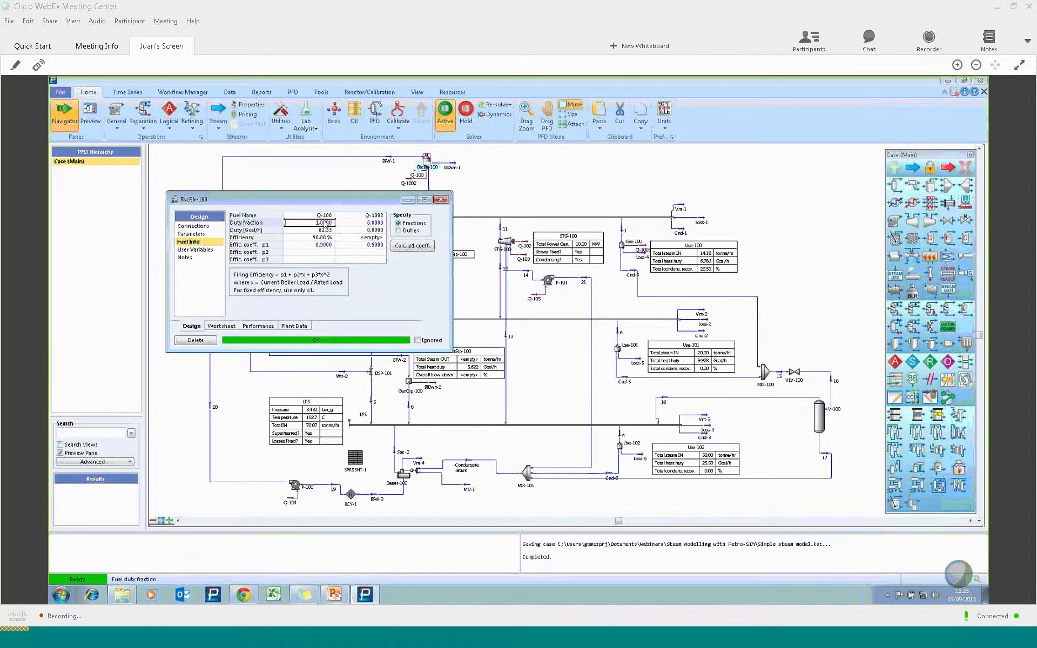
{"action": "left_click", "coordinate": [331, 222]}
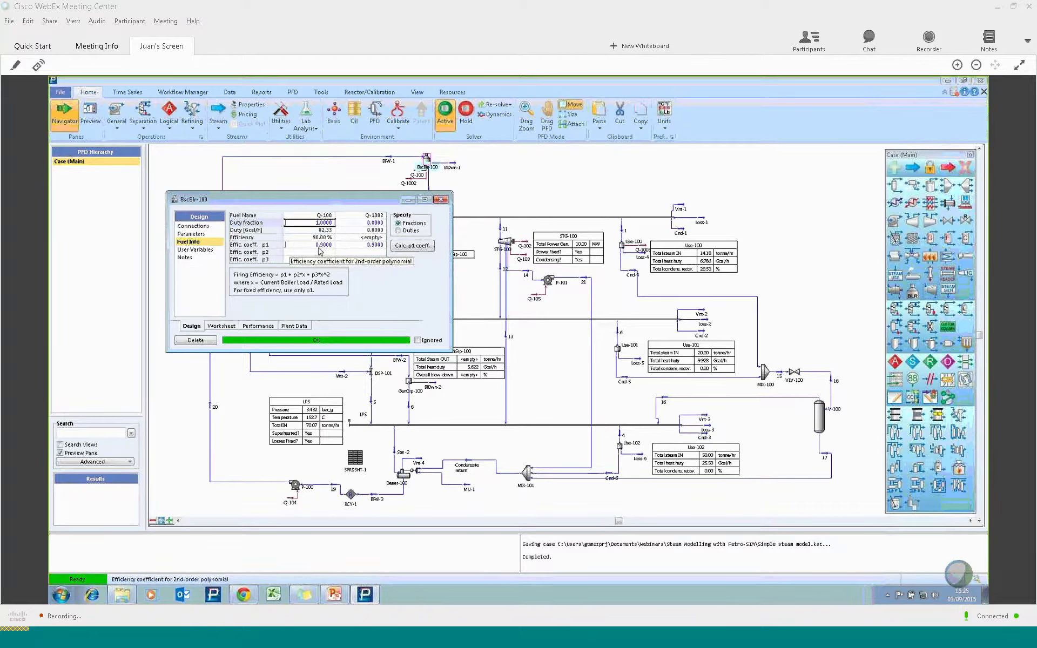
{"action": "left_click", "coordinate": [326, 252]}
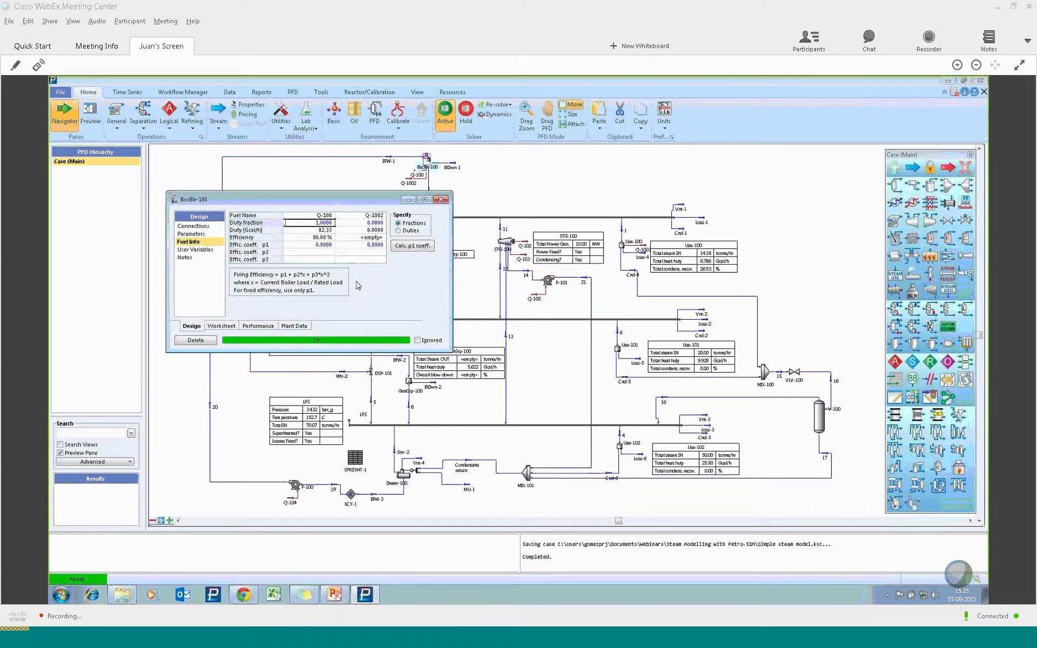
{"action": "left_click", "coordinate": [326, 224]}
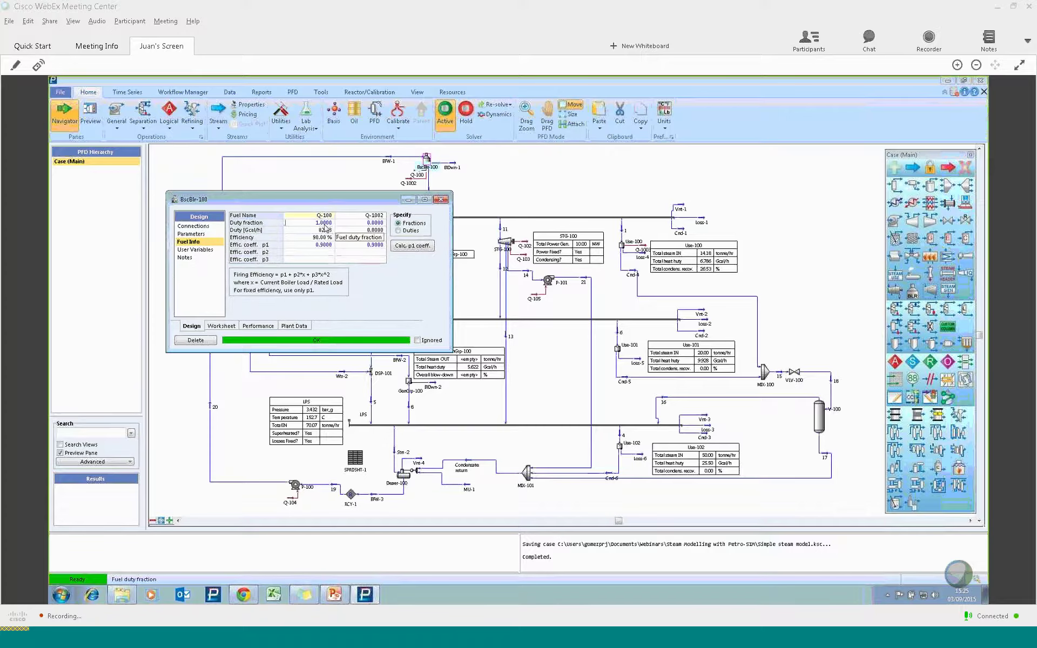
{"action": "key", "text": "Return"}
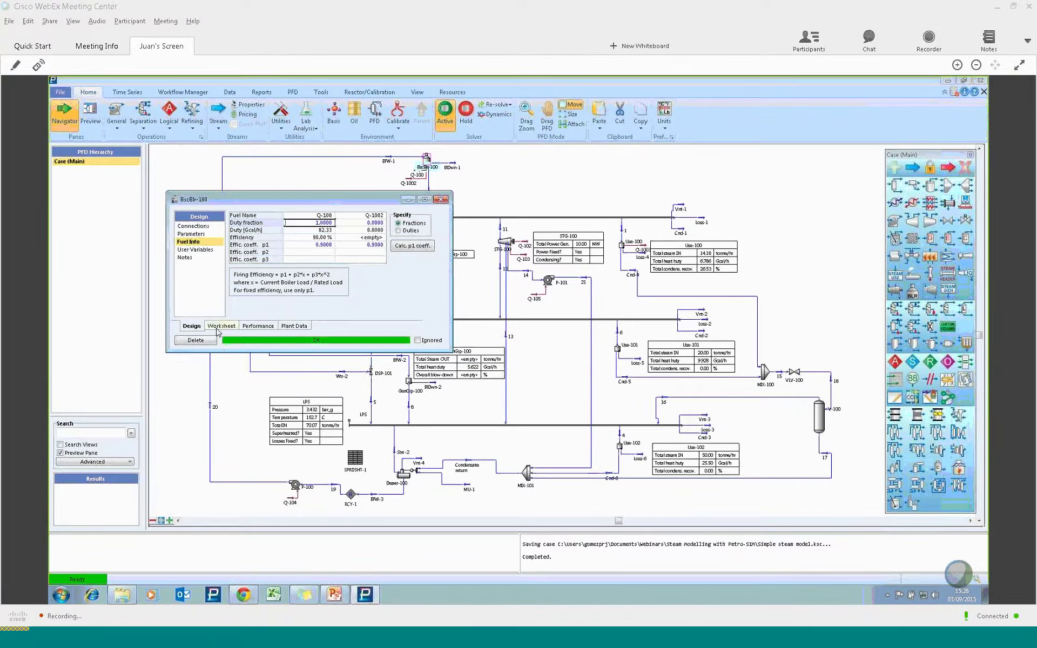
Review the boiler's notes, stream conditions, performance results and plant data comparison, and close its window.
{"action": "left_click", "coordinate": [209, 252]}
{"action": "left_click", "coordinate": [195, 258]}
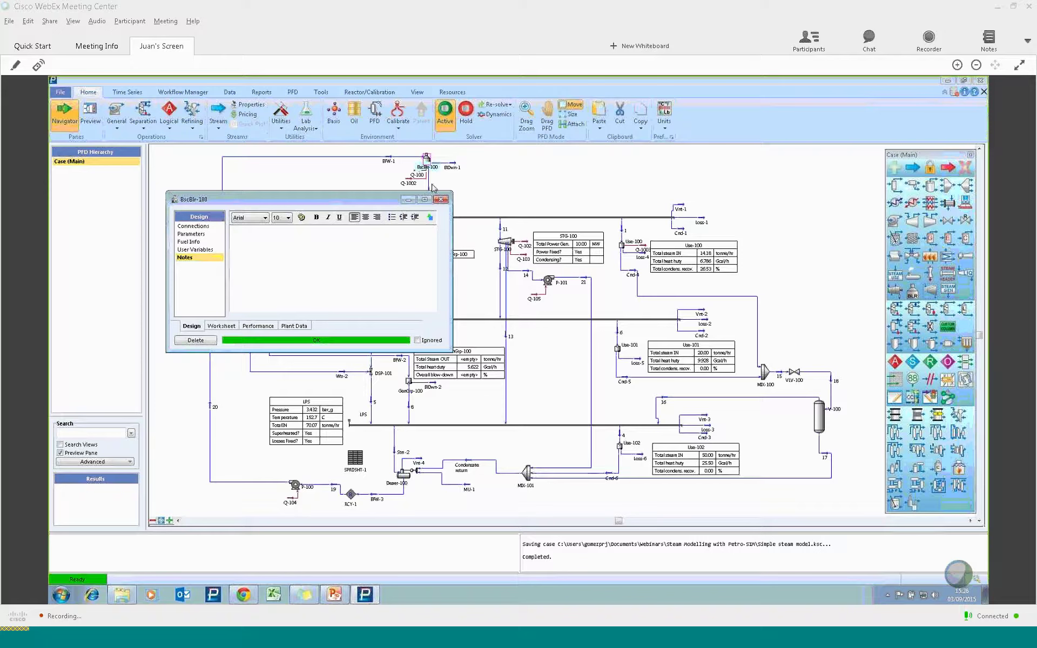
{"action": "left_click", "coordinate": [227, 326]}
{"action": "mouse_move", "coordinate": [341, 264]}
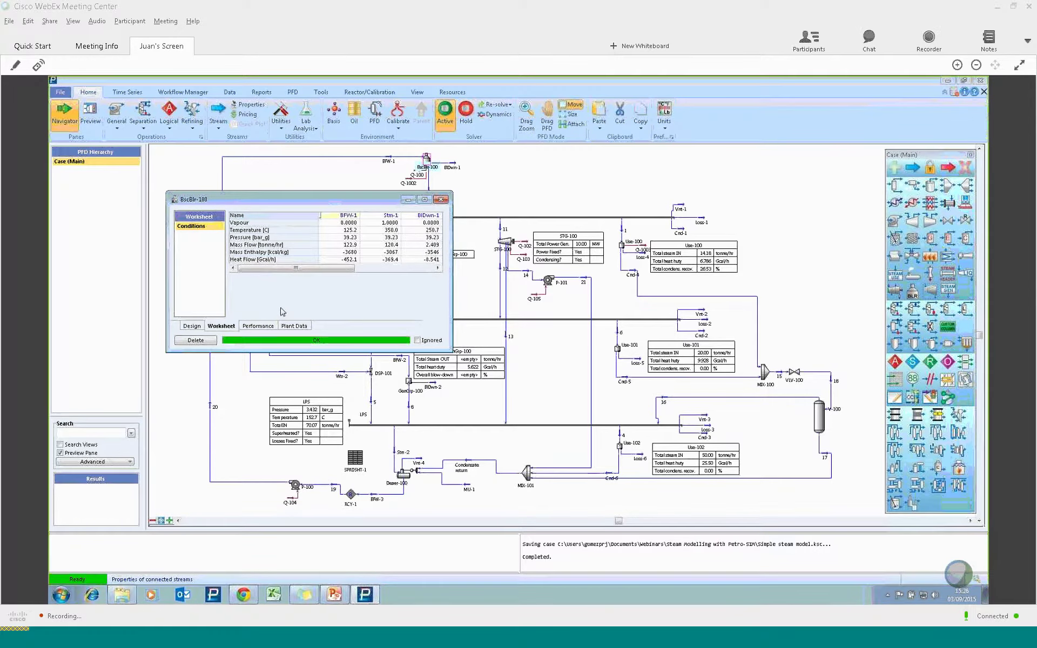
{"action": "left_click", "coordinate": [257, 328]}
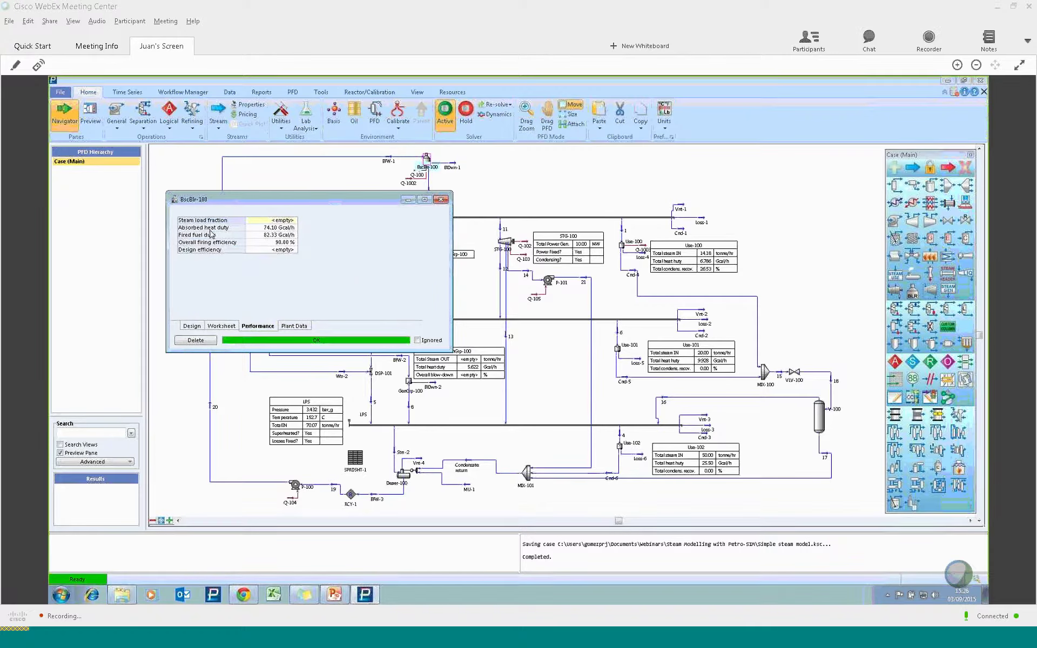
{"action": "mouse_move", "coordinate": [283, 233]}
{"action": "mouse_move", "coordinate": [277, 239]}
{"action": "left_click", "coordinate": [297, 327]}
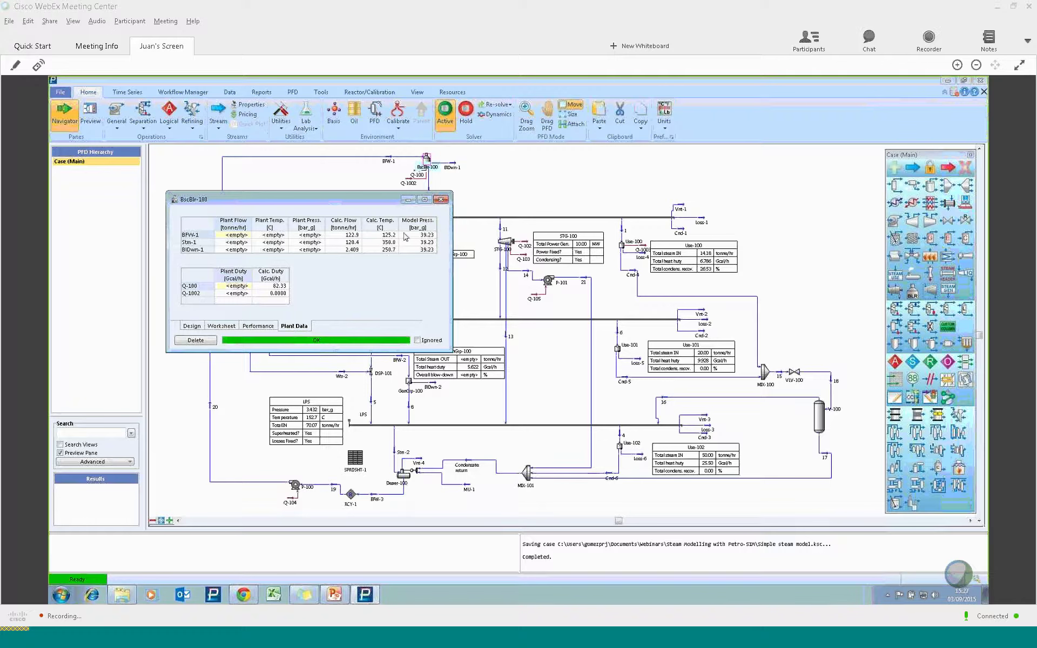
{"action": "left_click", "coordinate": [442, 200]}
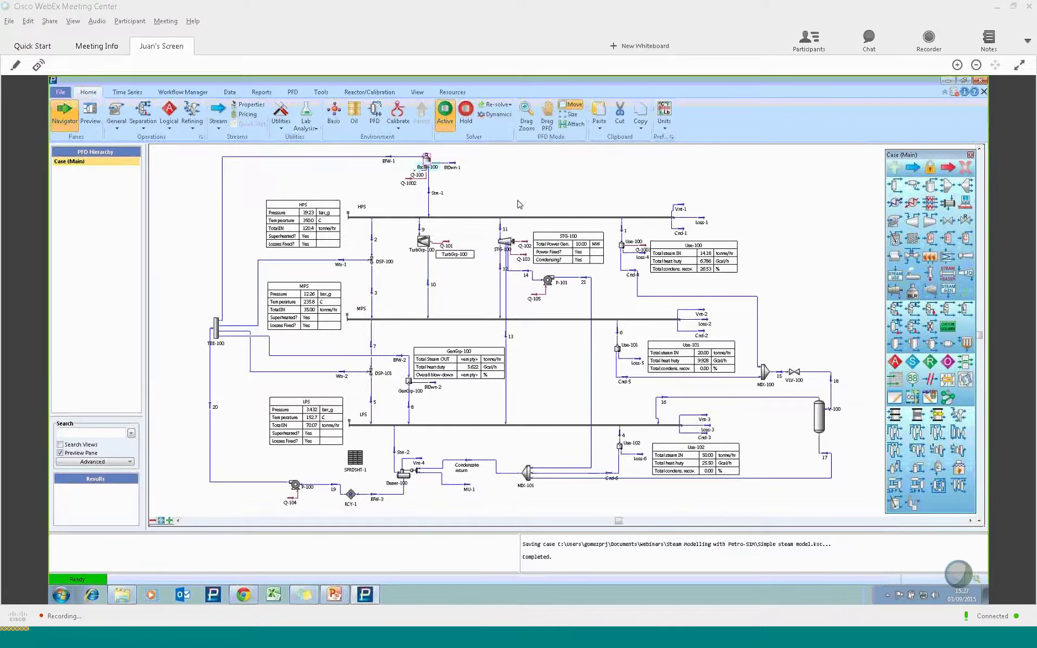
Examine the HPS steam header's connections, parameters, stream conditions and performance results, and close its window.
{"action": "double_click", "coordinate": [475, 218]}
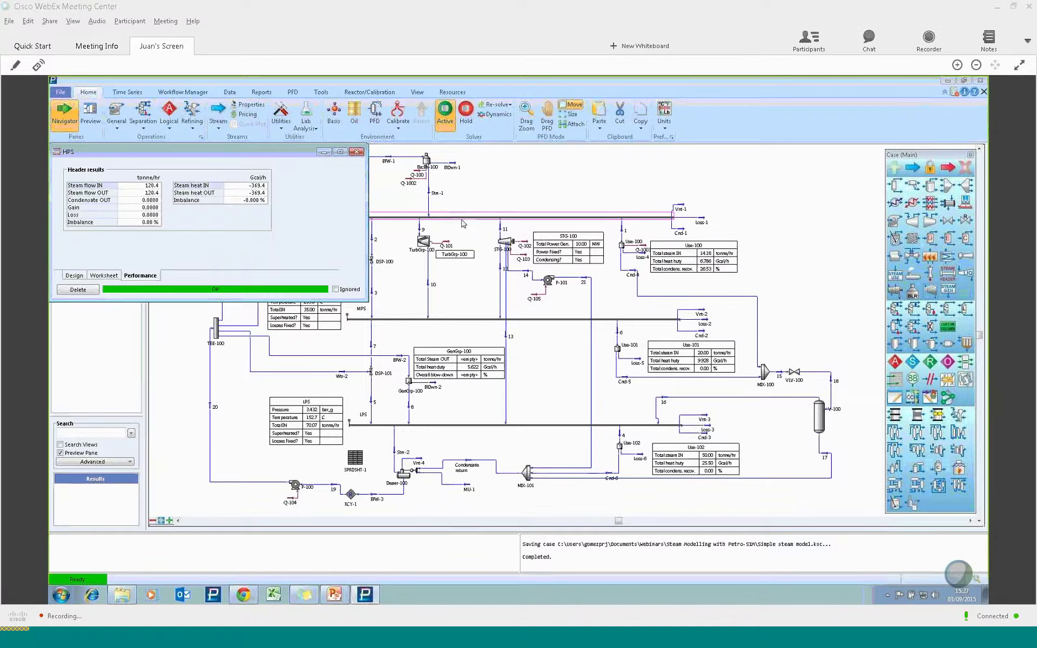
{"action": "left_click", "coordinate": [74, 275]}
{"action": "left_click", "coordinate": [76, 178]}
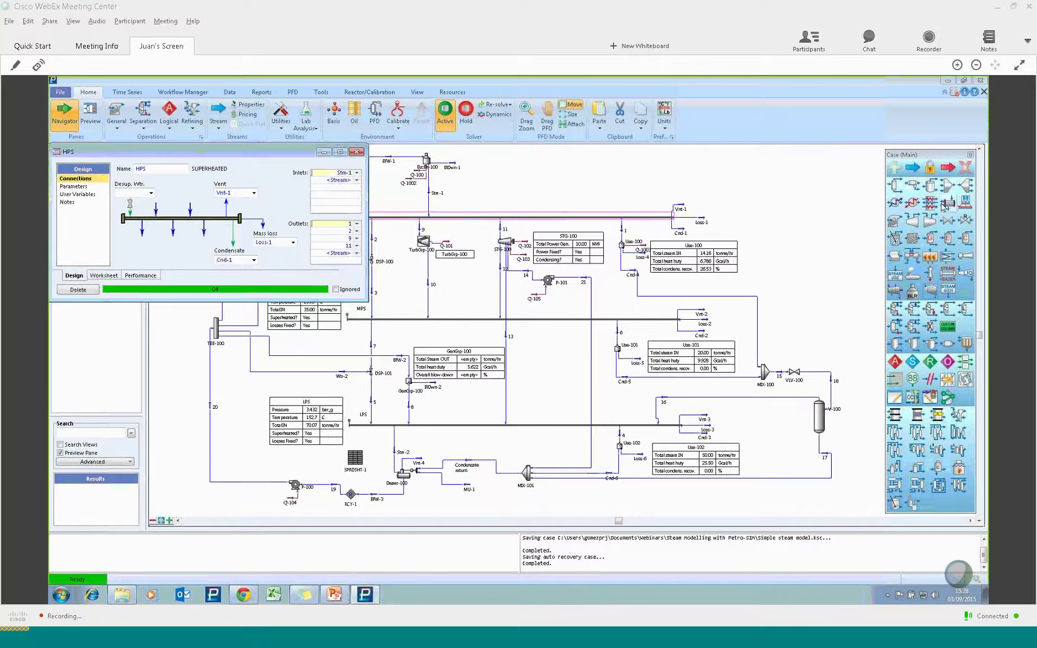
{"action": "left_click", "coordinate": [76, 186]}
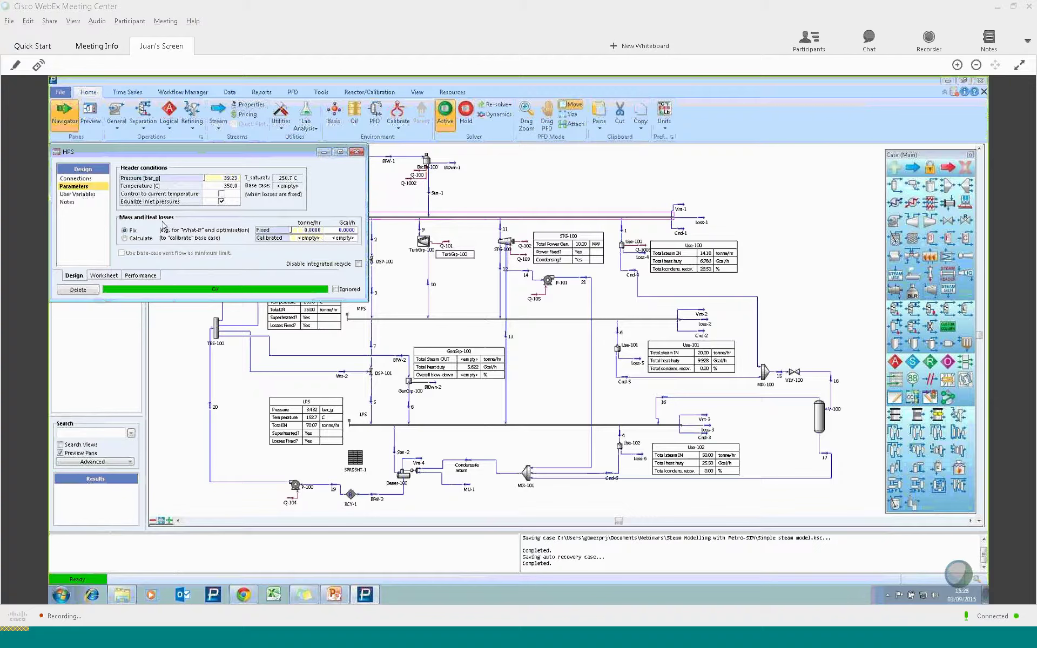
{"action": "left_click", "coordinate": [110, 276]}
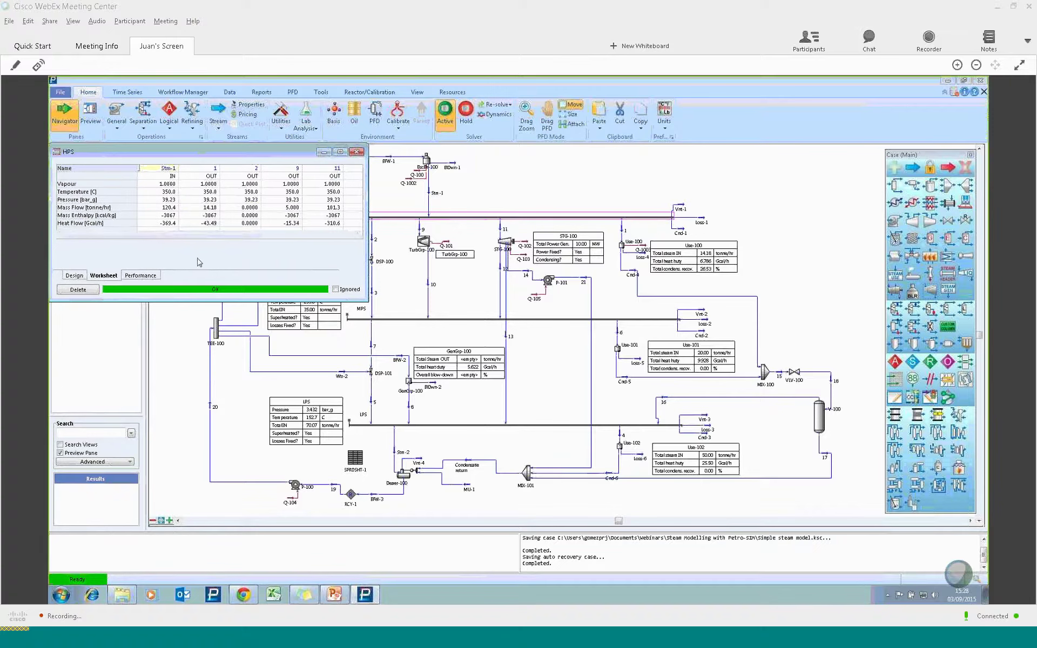
{"action": "left_click", "coordinate": [142, 278]}
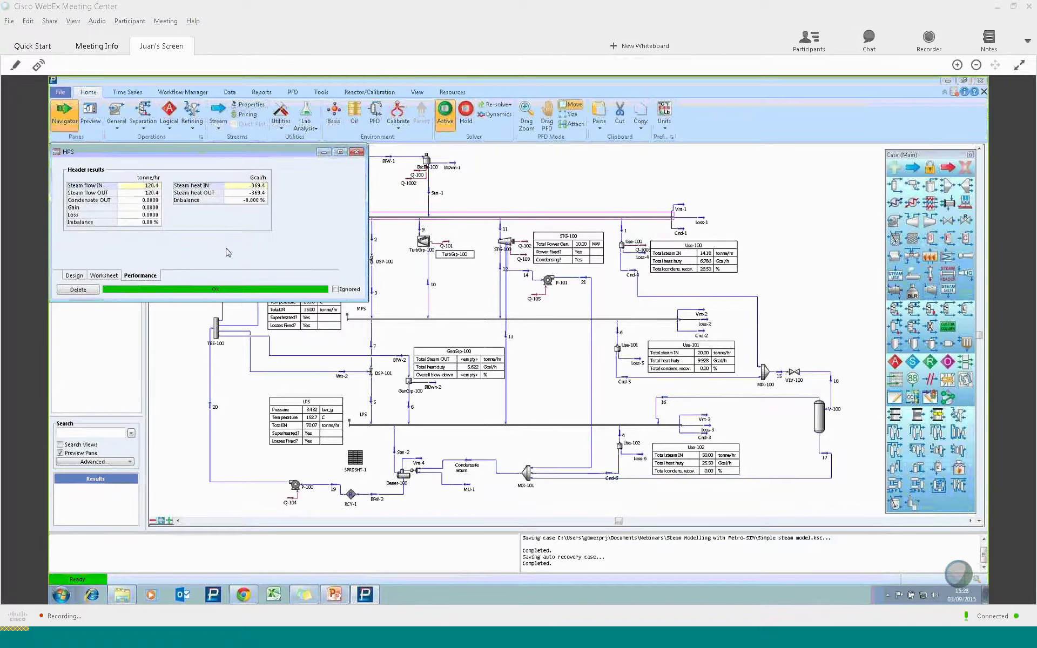
{"action": "key", "text": "ctrl+Tab"}
{"action": "left_click", "coordinate": [357, 156]}
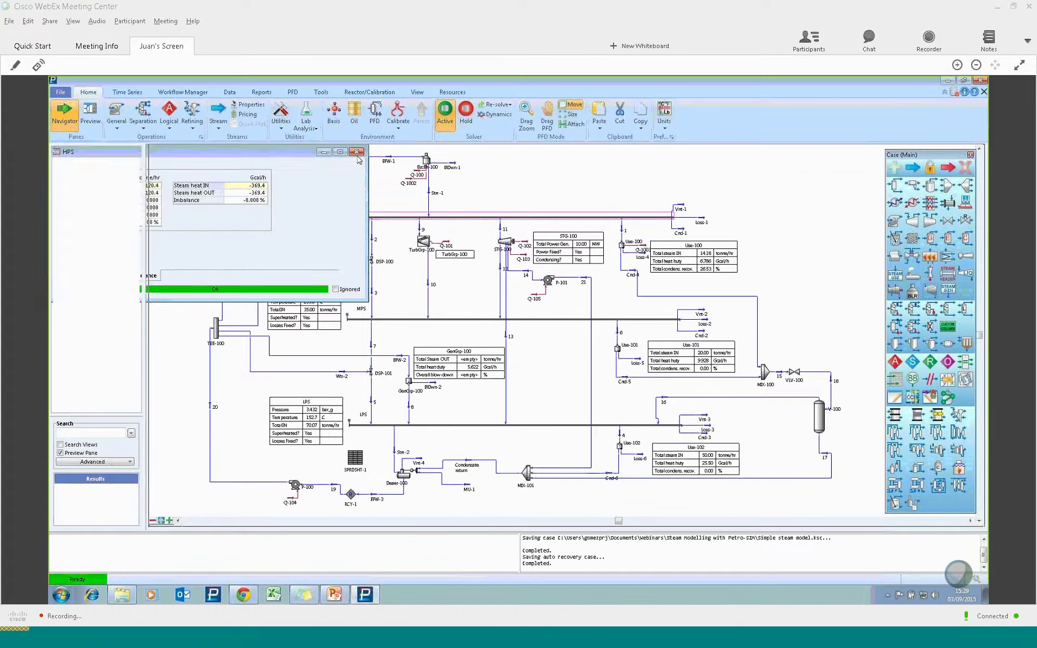
{"action": "left_click", "coordinate": [504, 191]}
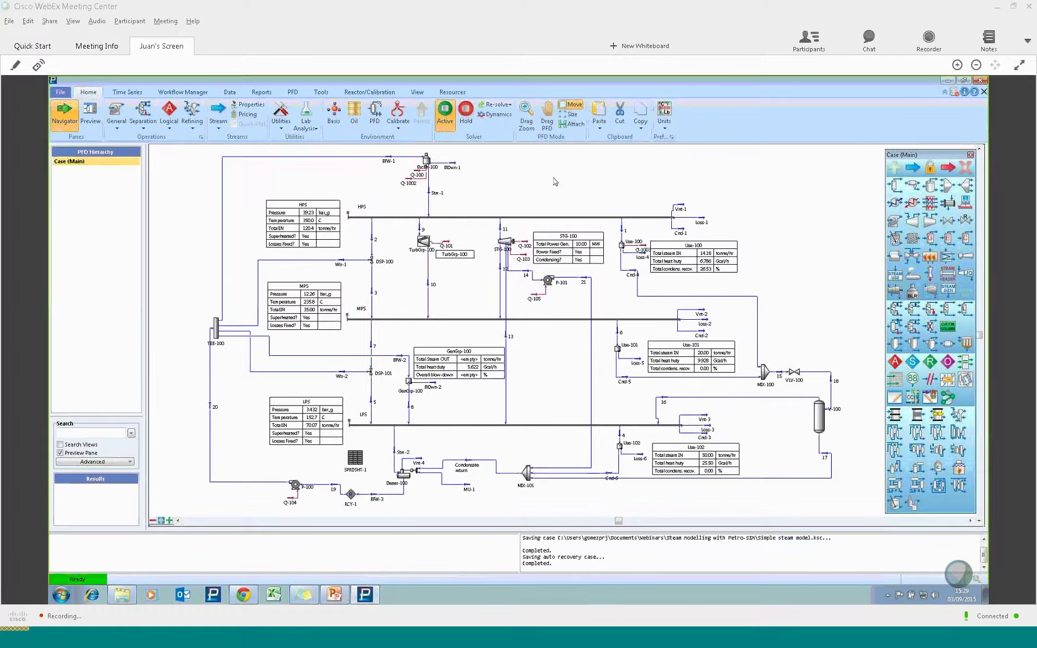
Open the steam user block Use-100 and review its connections and its list of user parameters.
{"action": "double_click", "coordinate": [623, 246]}
{"action": "left_click_drag", "start_coordinate": [123, 157], "coordinate": [227, 176]}
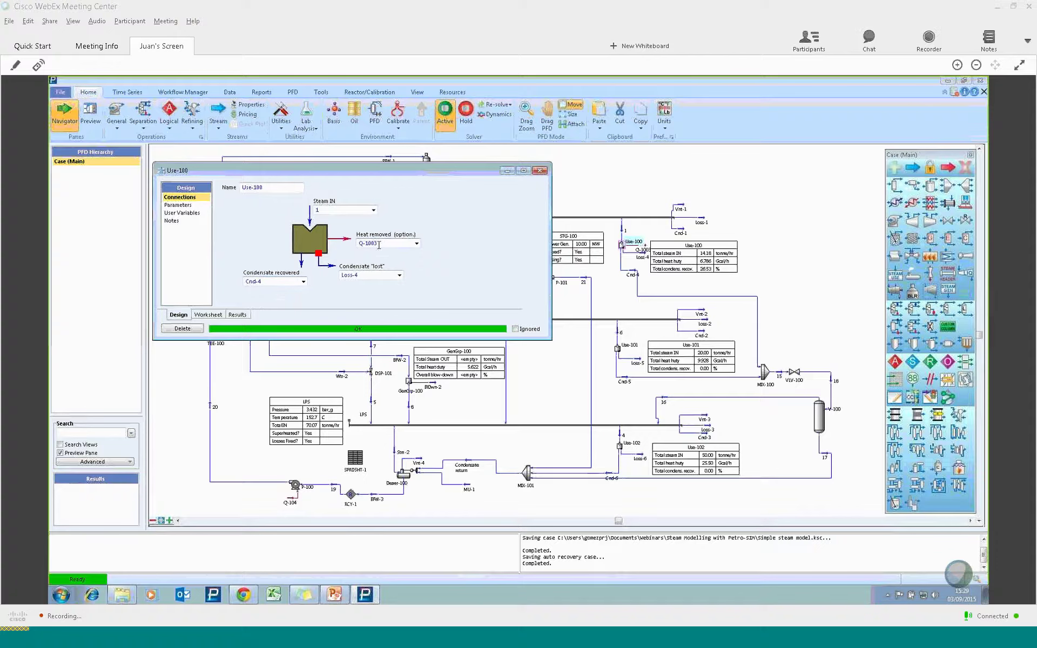
{"action": "left_click", "coordinate": [179, 206]}
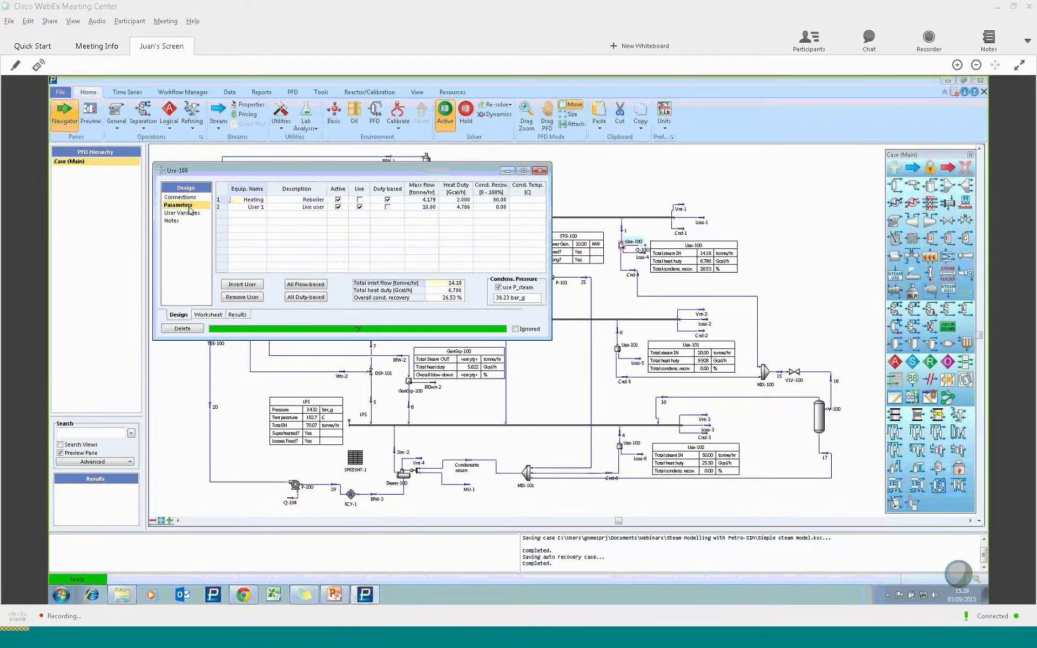
Insert a new steam user into the Use-100 block and remove it again.
{"action": "left_click", "coordinate": [241, 285]}
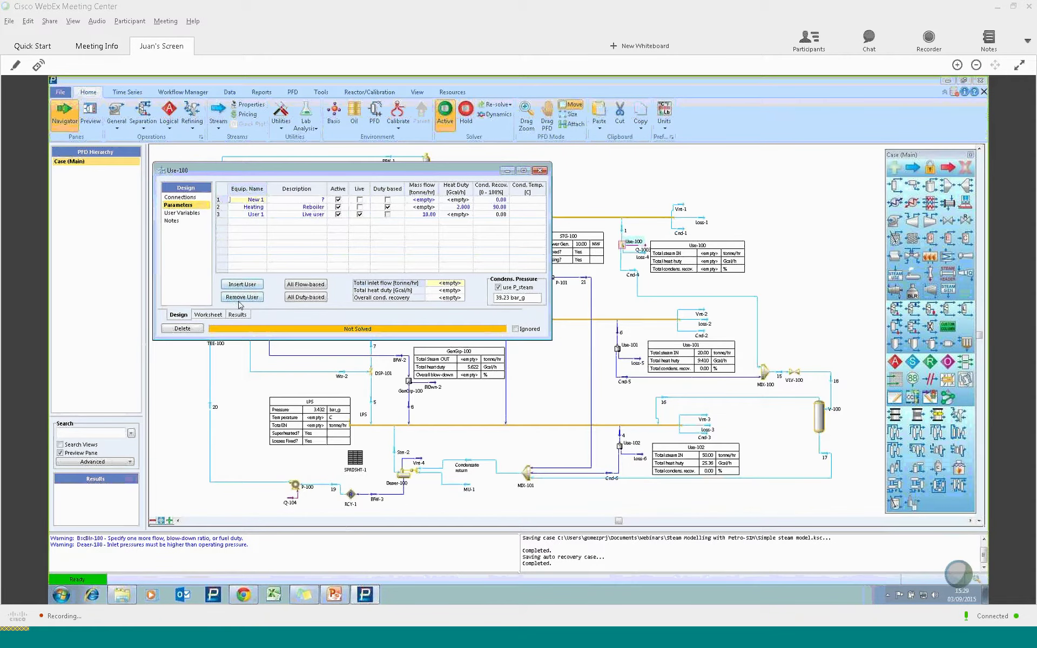
{"action": "left_click", "coordinate": [238, 297]}
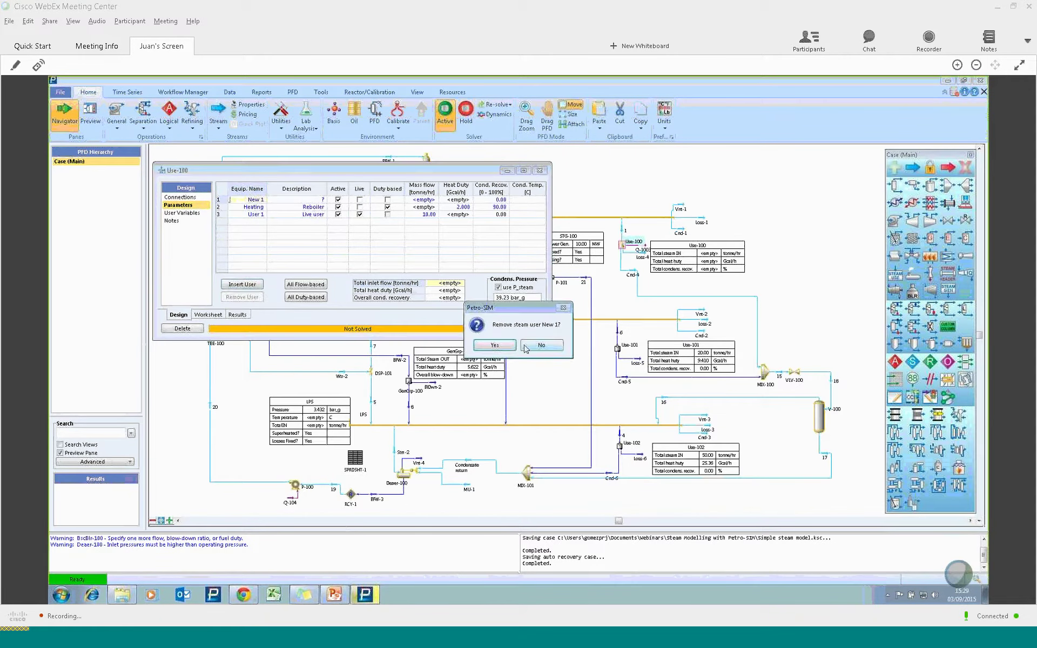
{"action": "left_click", "coordinate": [508, 347]}
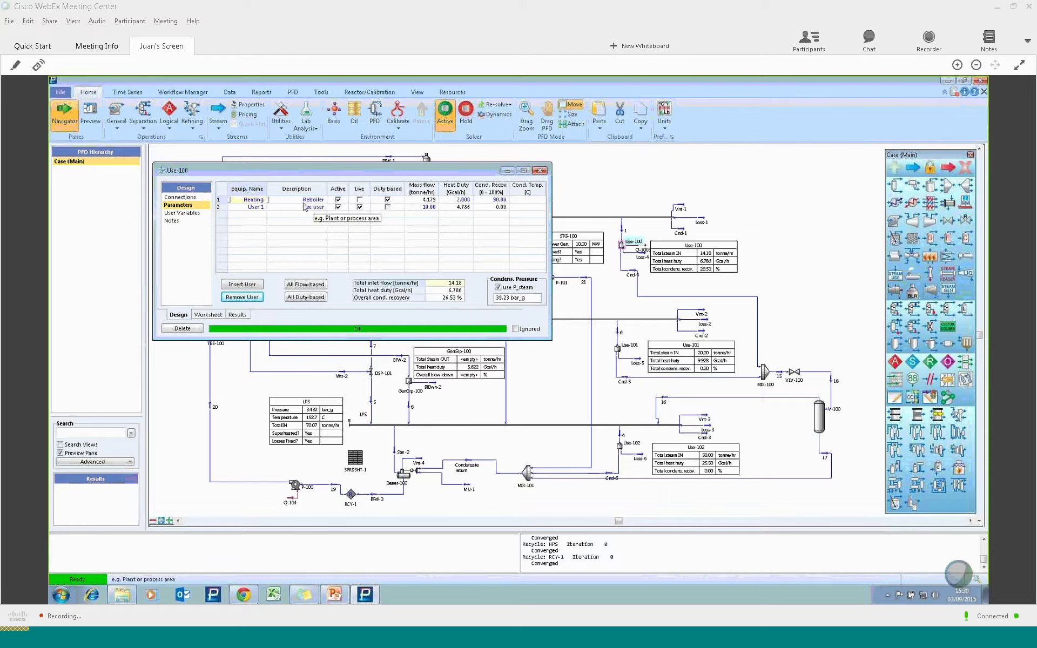
Review the mass flow, heat duty and condensate recovery of the Use-100 users and the block's results, and close its window.
{"action": "mouse_move", "coordinate": [462, 204]}
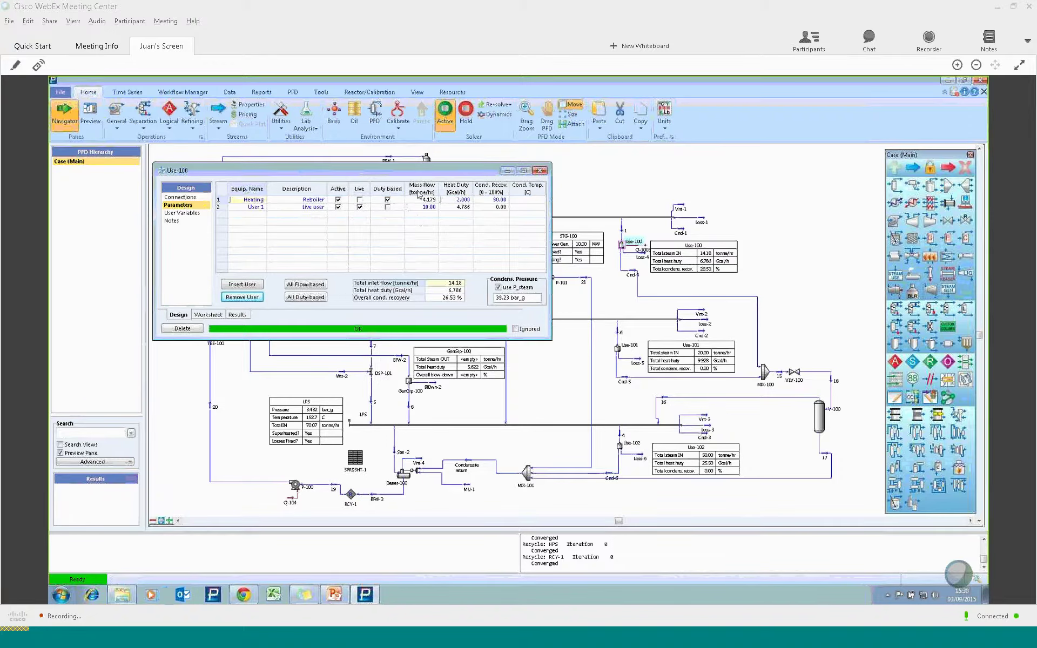
{"action": "mouse_move", "coordinate": [428, 204]}
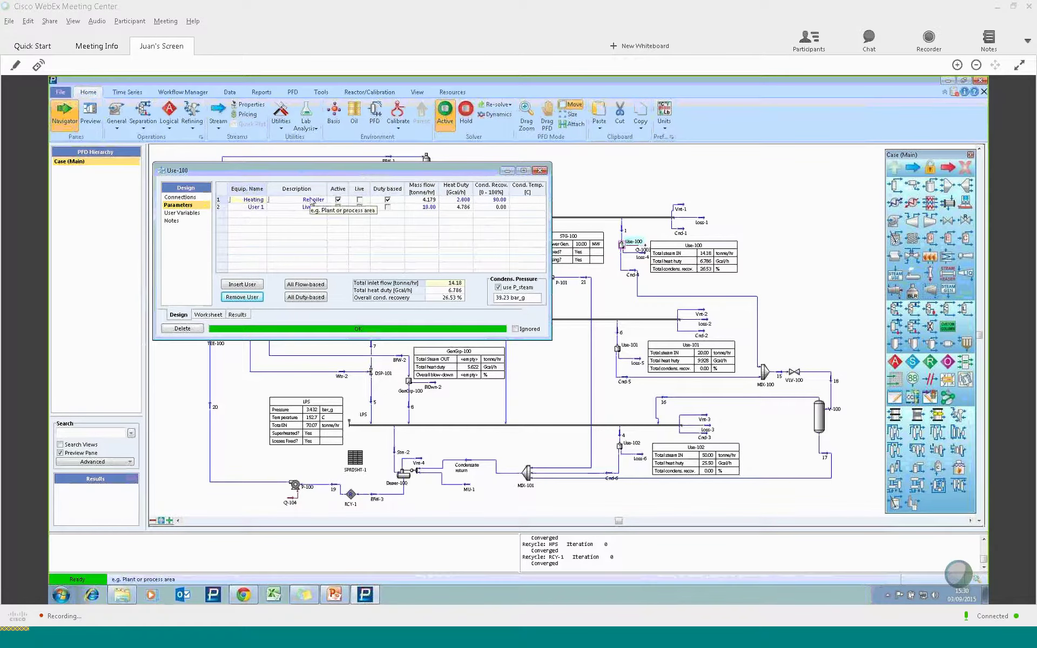
{"action": "left_click", "coordinate": [491, 200]}
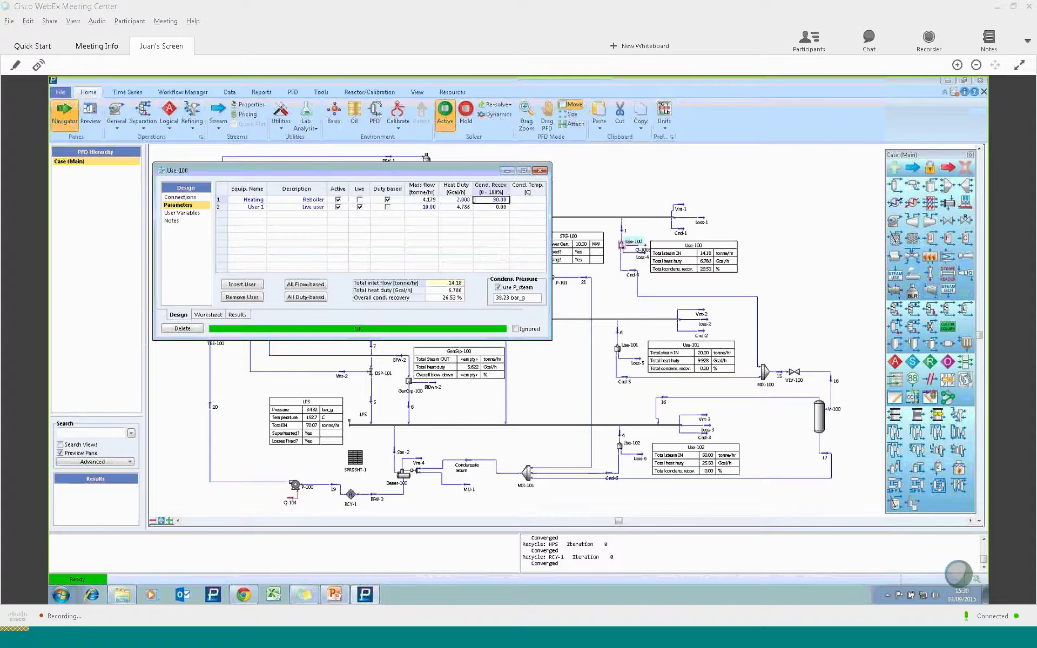
{"action": "left_click", "coordinate": [238, 314]}
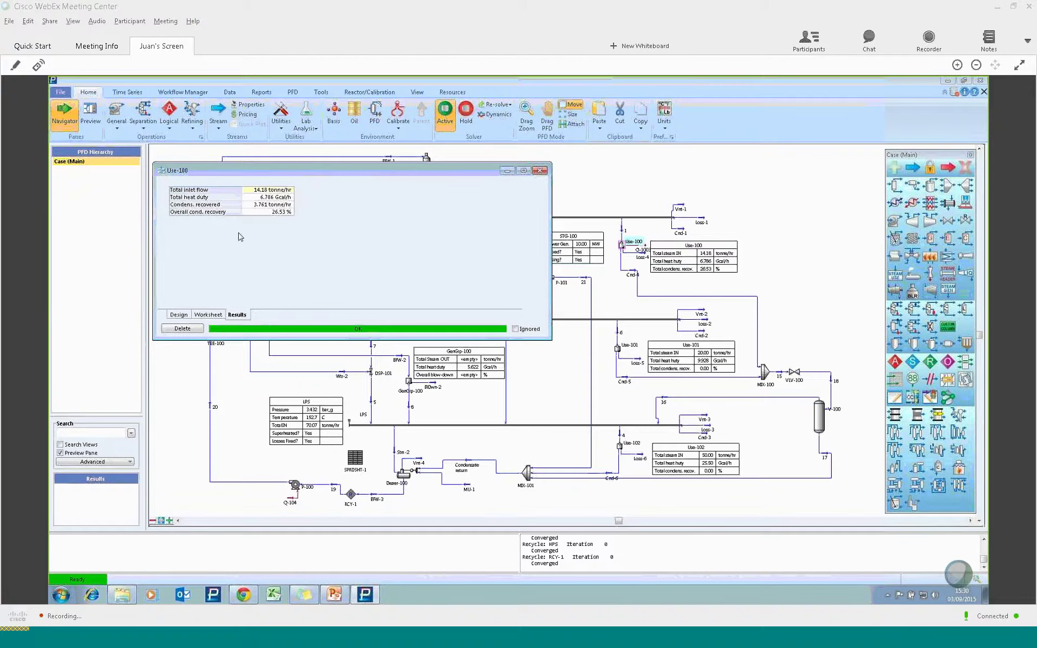
{"action": "left_click", "coordinate": [538, 172]}
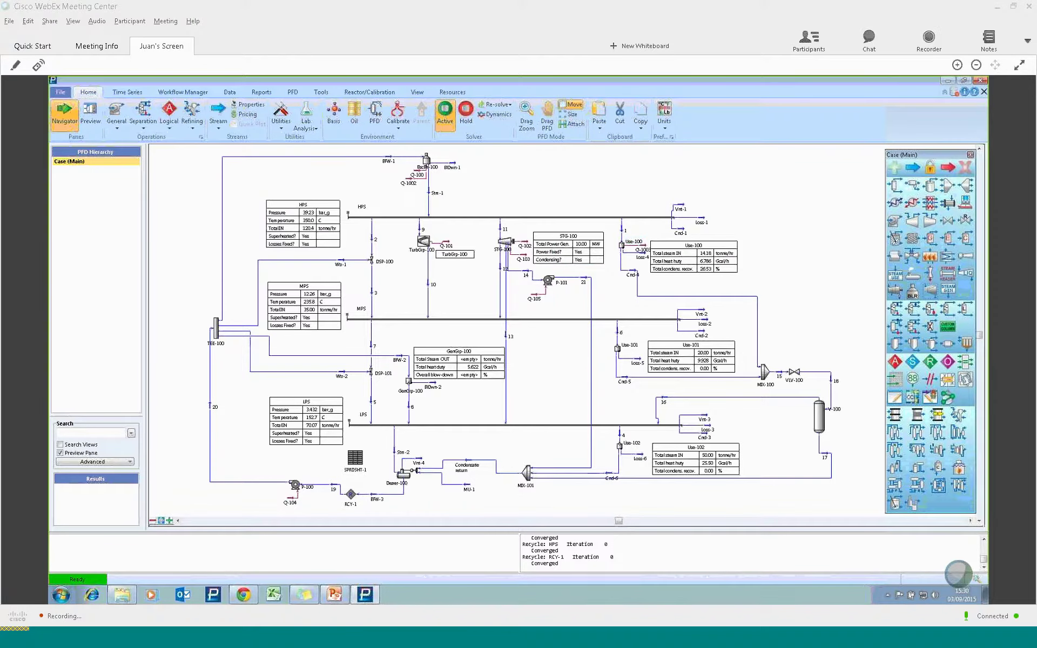
Move the Cnd-4 condensate stream slightly lower beneath the Use-100 block on the flowsheet.
{"action": "left_click", "coordinate": [642, 259]}
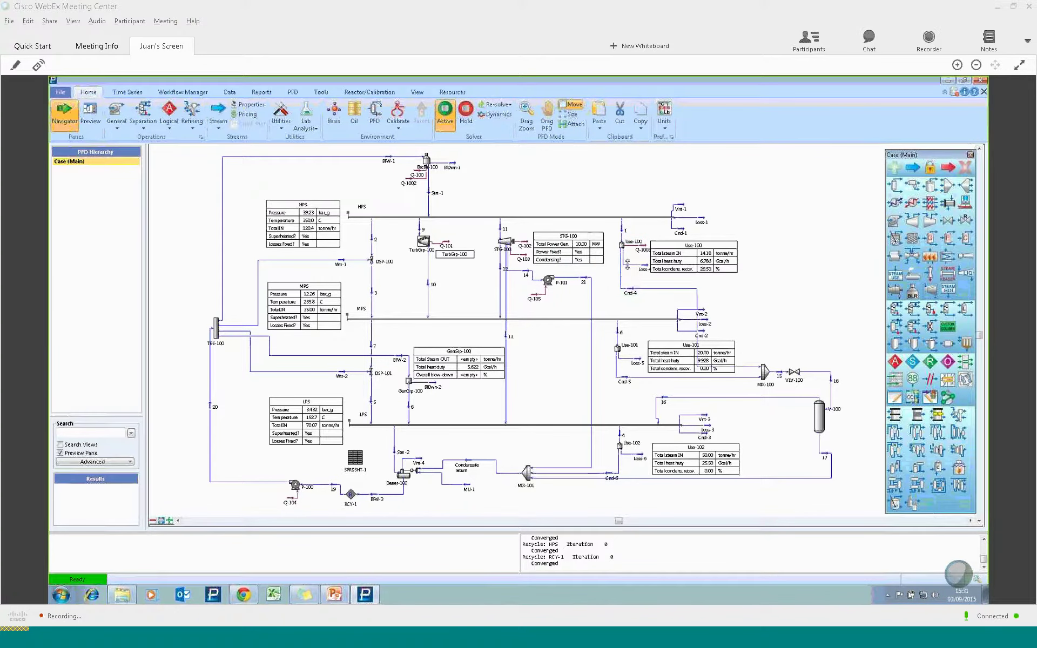
{"action": "mouse_move", "coordinate": [630, 266]}
{"action": "left_click", "coordinate": [650, 288]}
{"action": "mouse_move", "coordinate": [633, 320]}
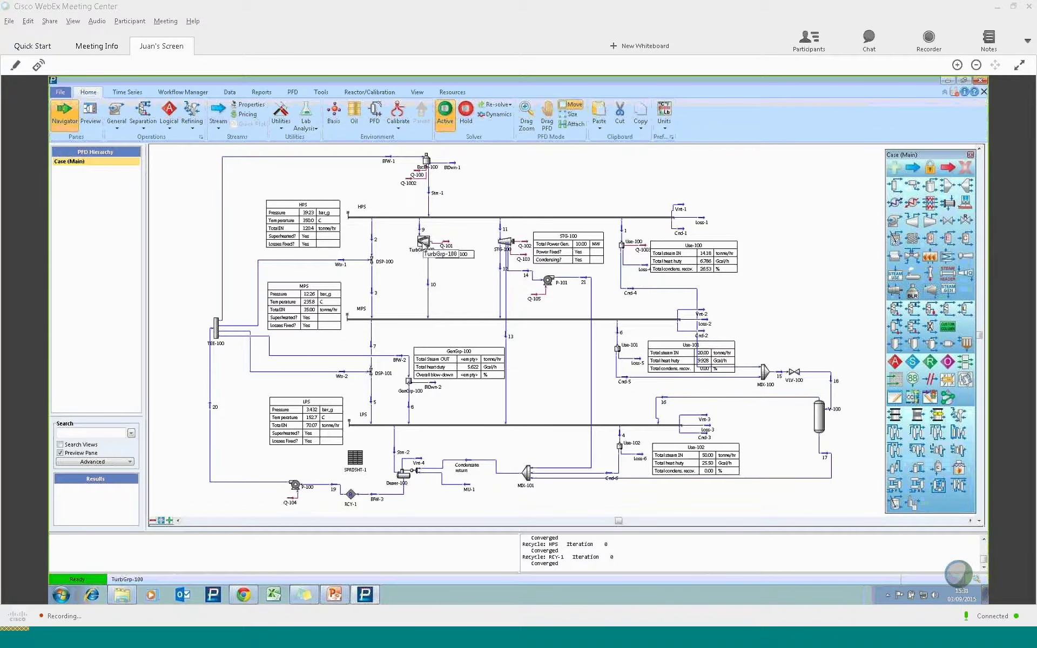
Open the turbine group TurbGrp-100 and review its connections, the Turb 1 status information and its flows and duties.
{"action": "left_click", "coordinate": [424, 243]}
{"action": "double_click", "coordinate": [424, 243]}
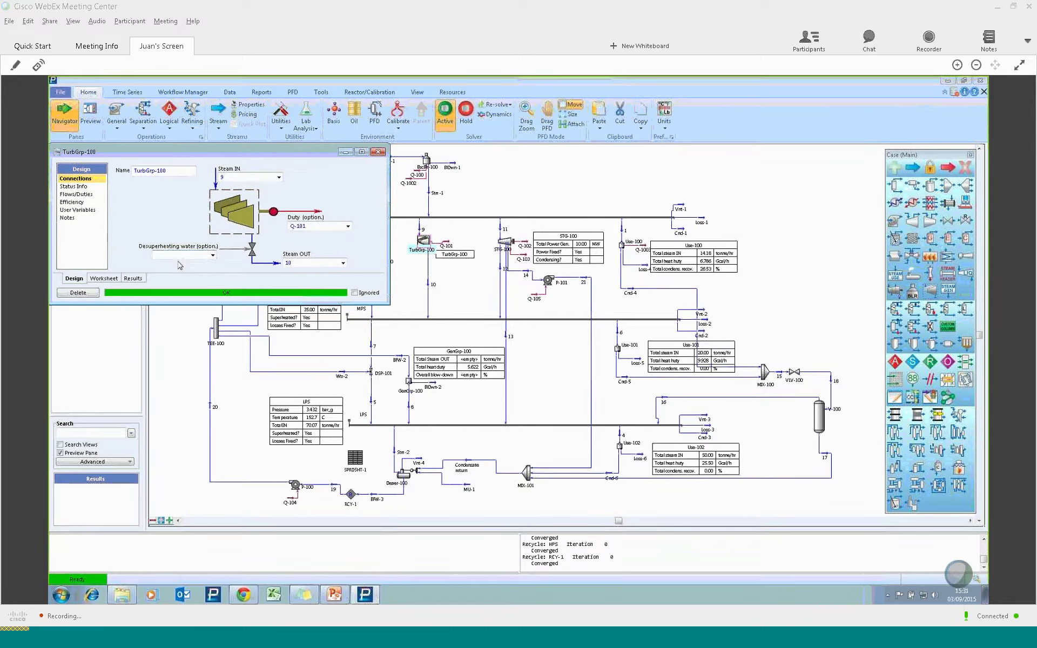
{"action": "left_click", "coordinate": [79, 188]}
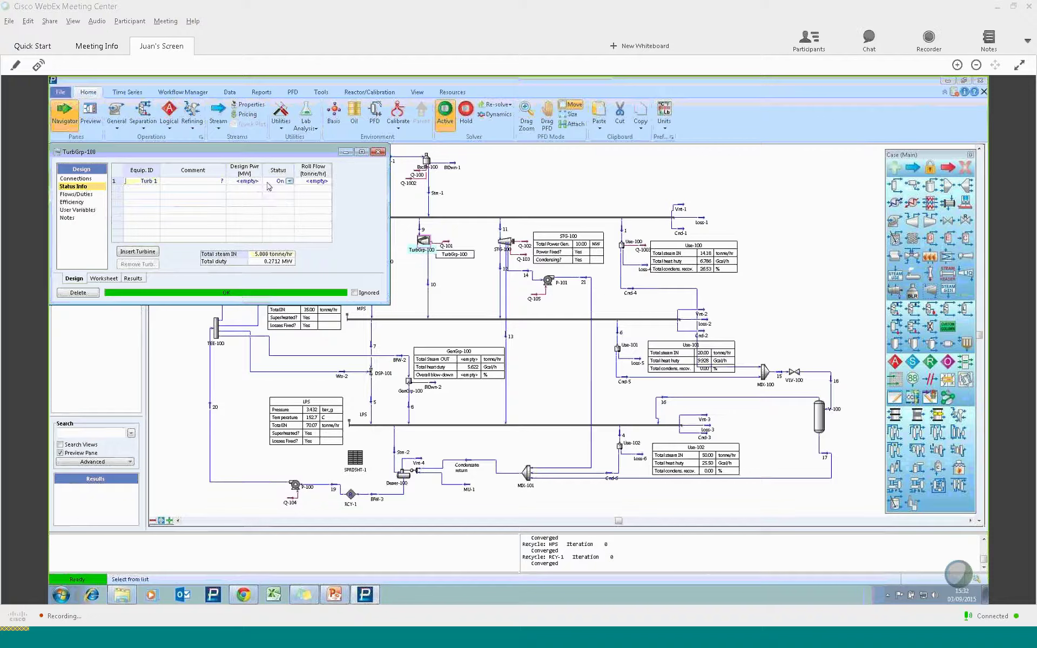
{"action": "left_click", "coordinate": [289, 181]}
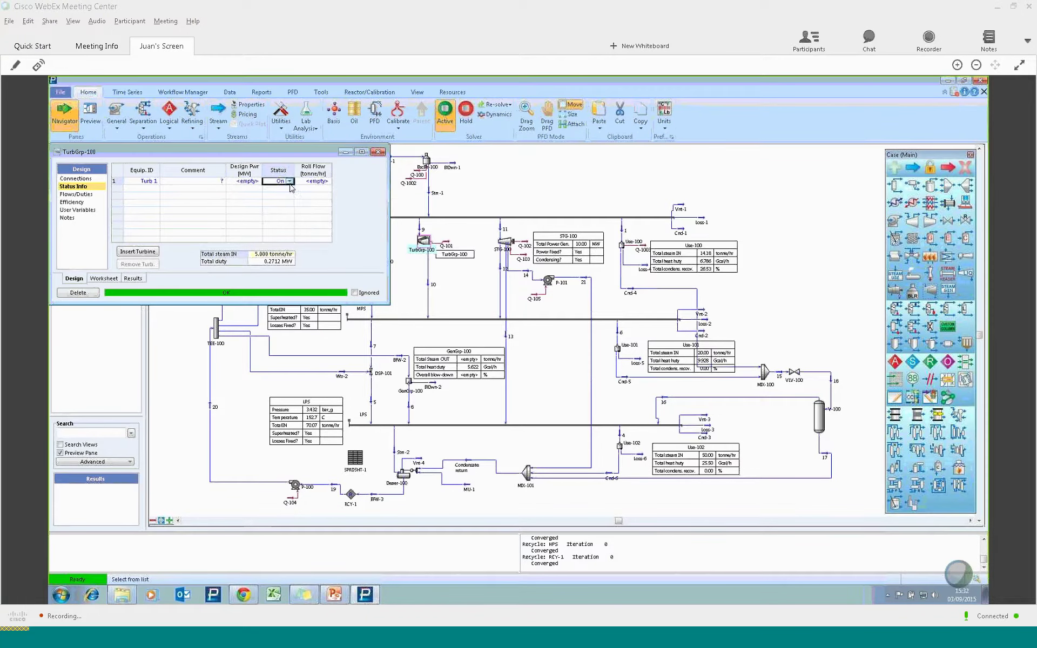
{"action": "left_click", "coordinate": [291, 188]}
{"action": "left_click", "coordinate": [80, 194]}
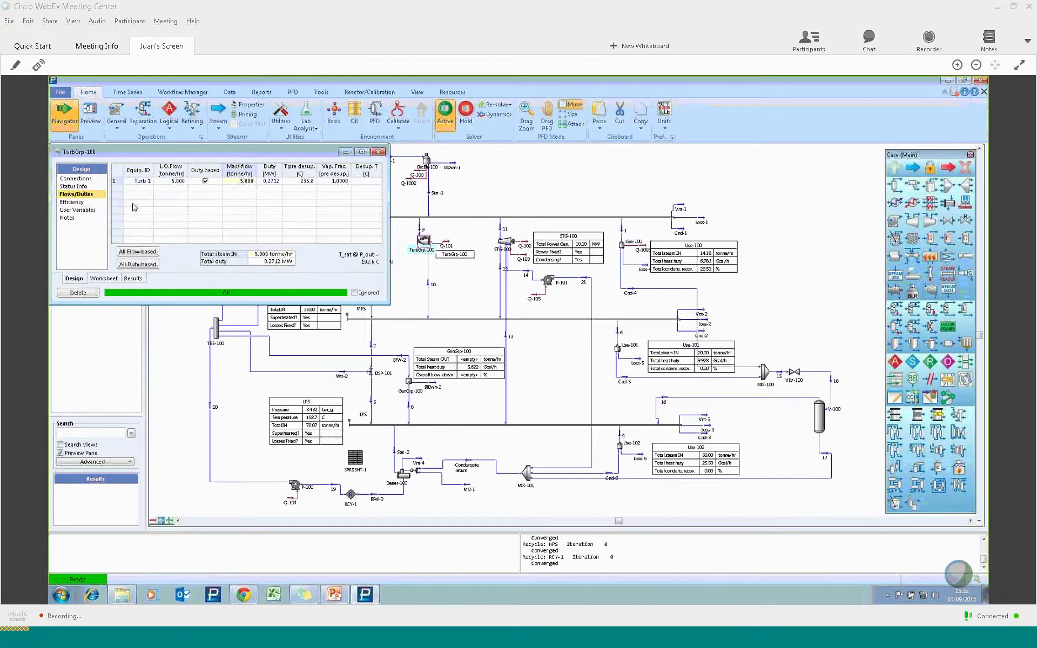
Switch Turb 1 from duty-based to flow-based calculation and back to duty-based.
{"action": "left_click", "coordinate": [205, 182]}
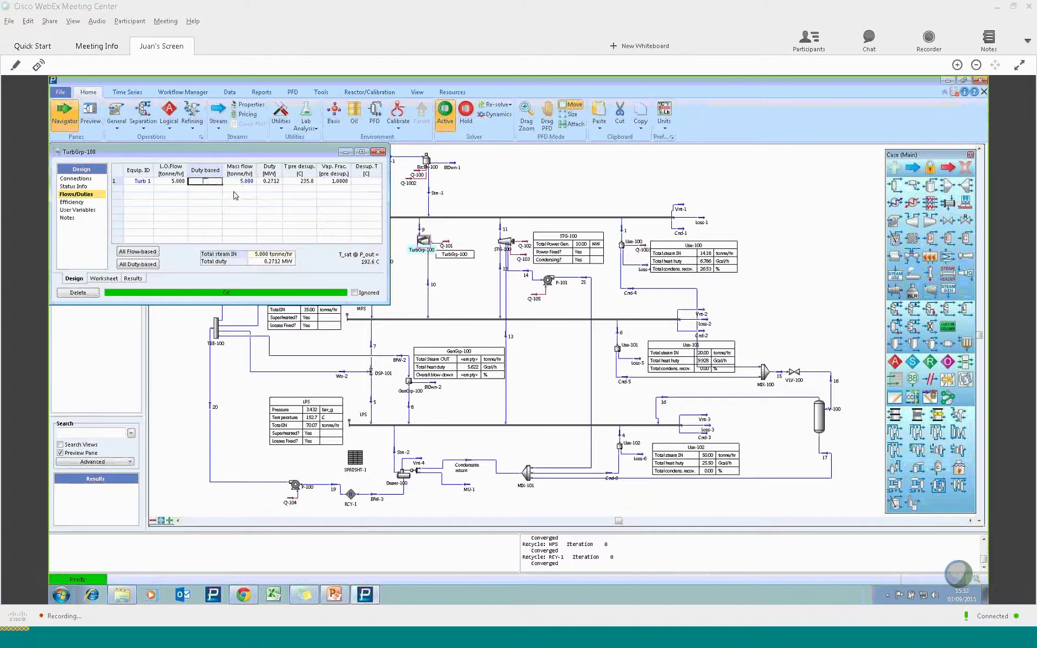
{"action": "mouse_move", "coordinate": [242, 185]}
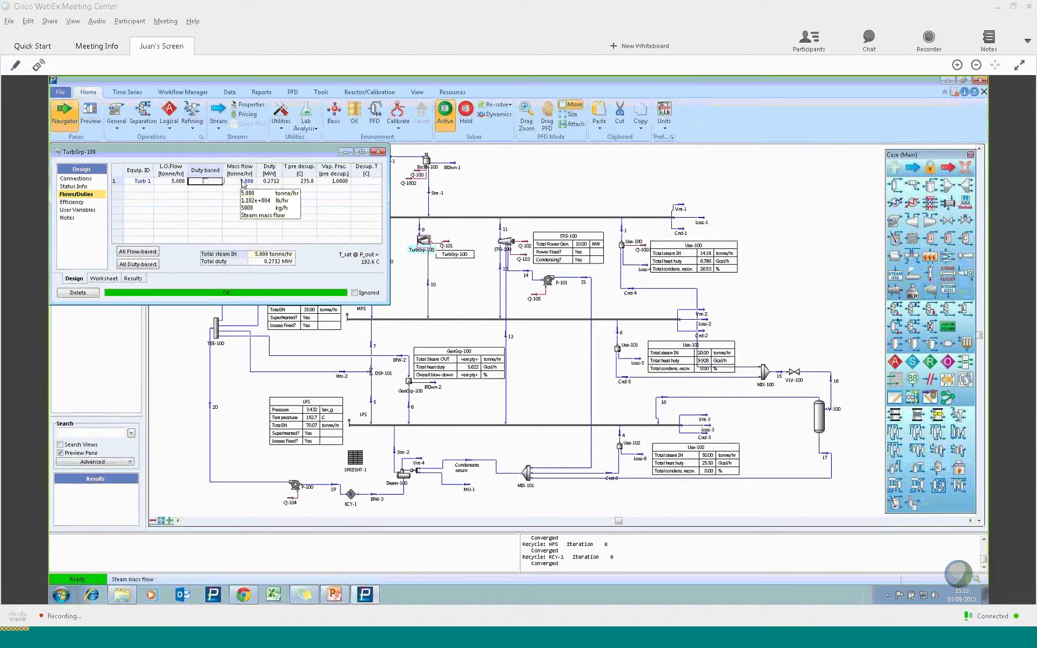
{"action": "left_click", "coordinate": [205, 182]}
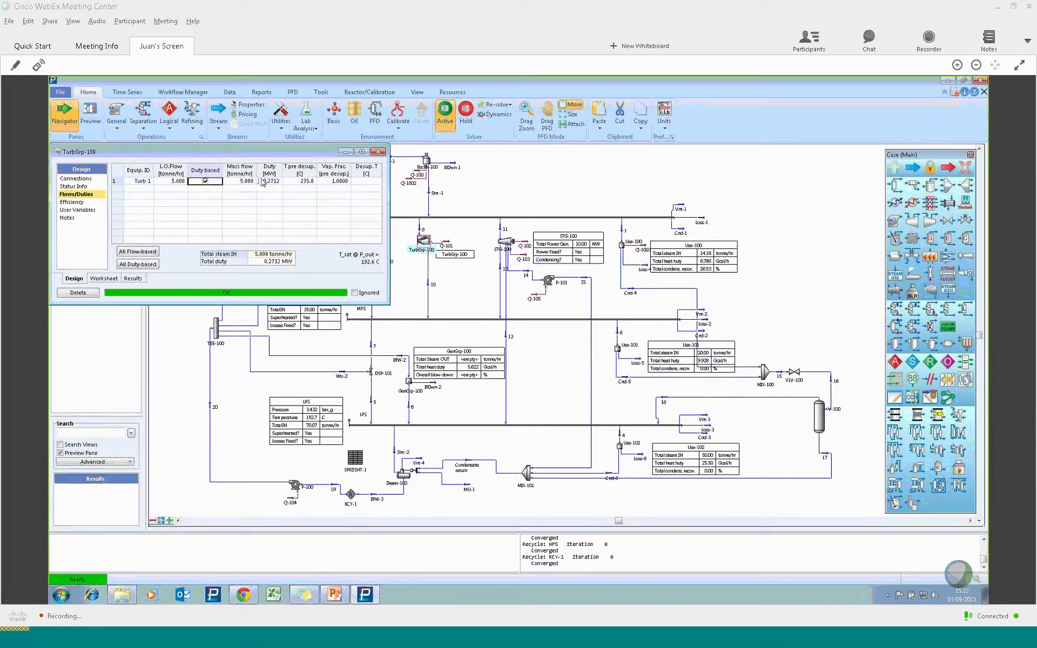
{"action": "mouse_move", "coordinate": [264, 187]}
Review the turbine group's efficiency, overall results and flows and duties, and close its window.
{"action": "left_click", "coordinate": [72, 203]}
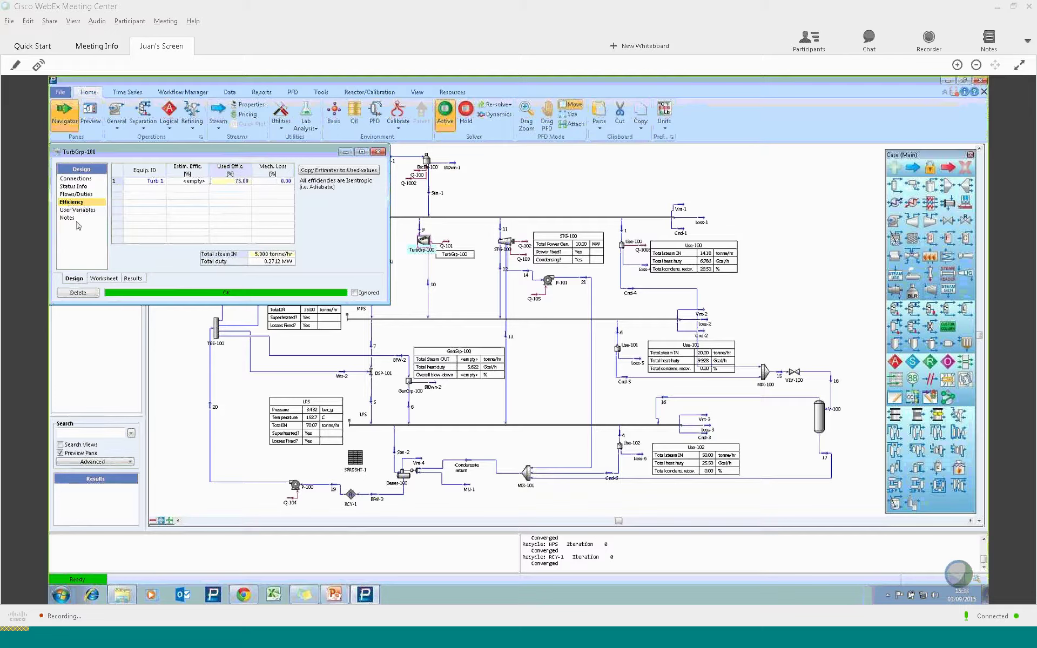
{"action": "left_click", "coordinate": [131, 280]}
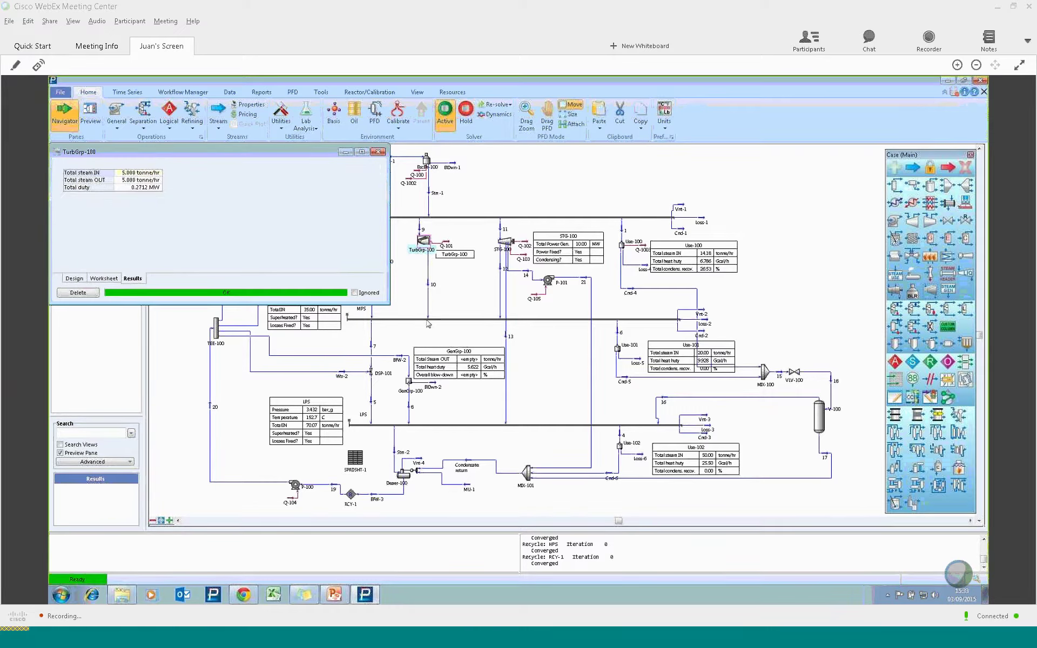
{"action": "mouse_move", "coordinate": [165, 186]}
{"action": "left_click", "coordinate": [74, 278]}
{"action": "left_click", "coordinate": [77, 194]}
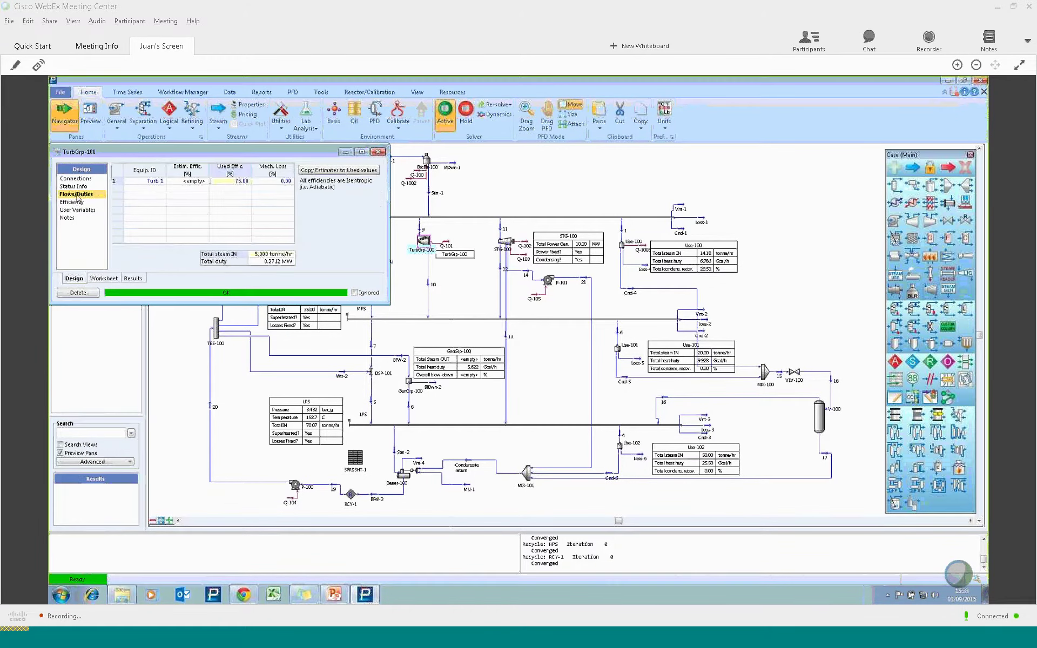
{"action": "left_click", "coordinate": [378, 152]}
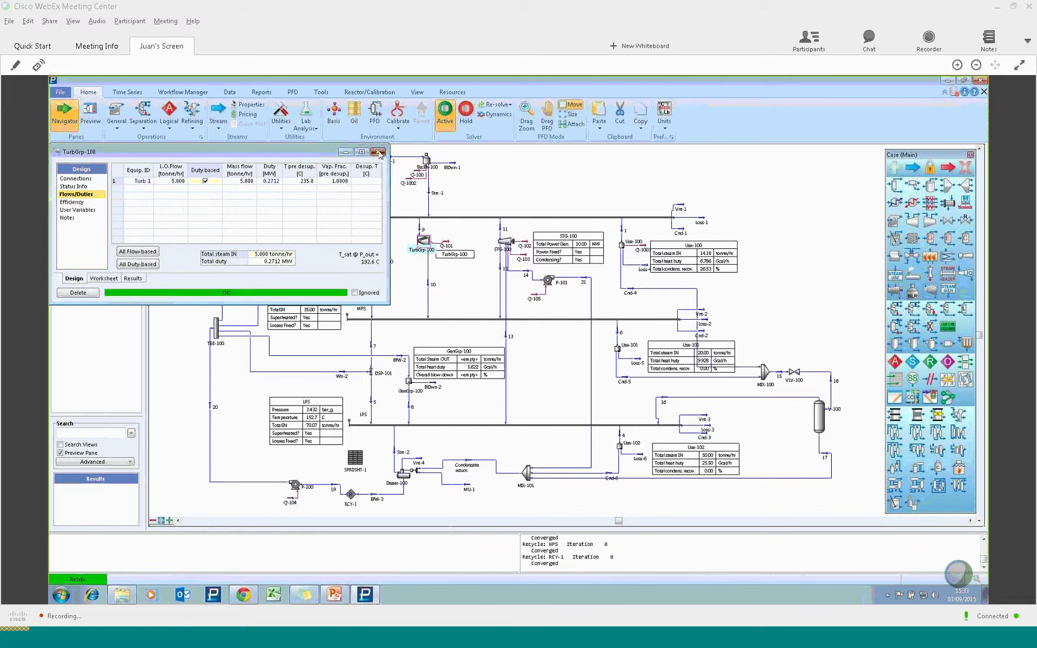
Open the steam turbine generator STG-100 and review its connections, overall power generation settings and stage-wise parameters.
{"action": "mouse_move", "coordinate": [506, 249]}
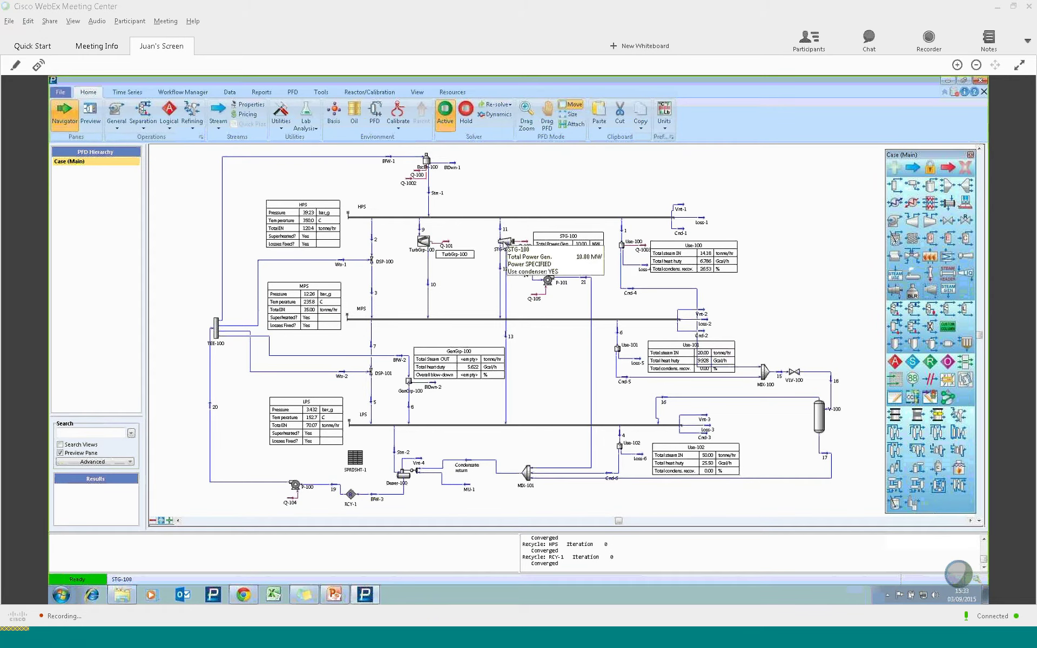
{"action": "double_click", "coordinate": [506, 248]}
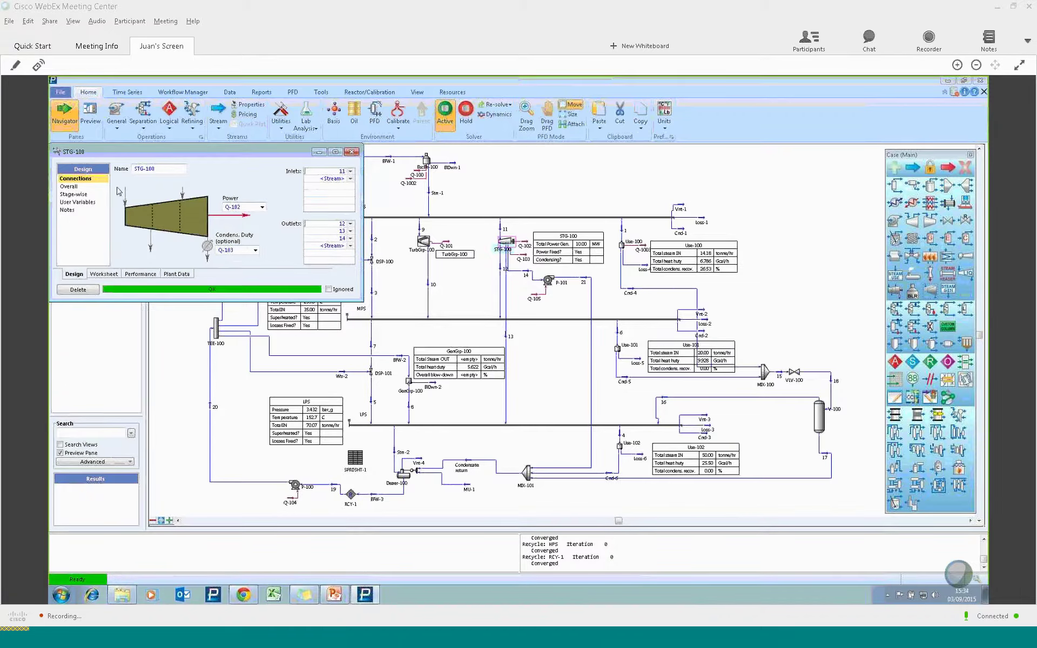
{"action": "left_click", "coordinate": [81, 187]}
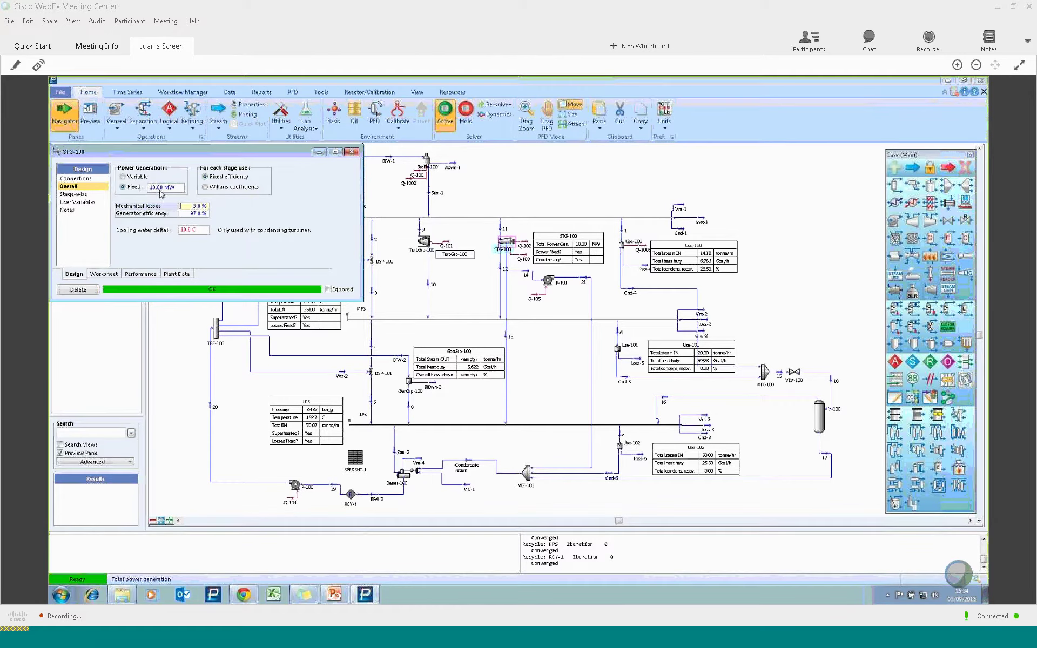
{"action": "mouse_move", "coordinate": [178, 191]}
{"action": "left_click", "coordinate": [77, 195]}
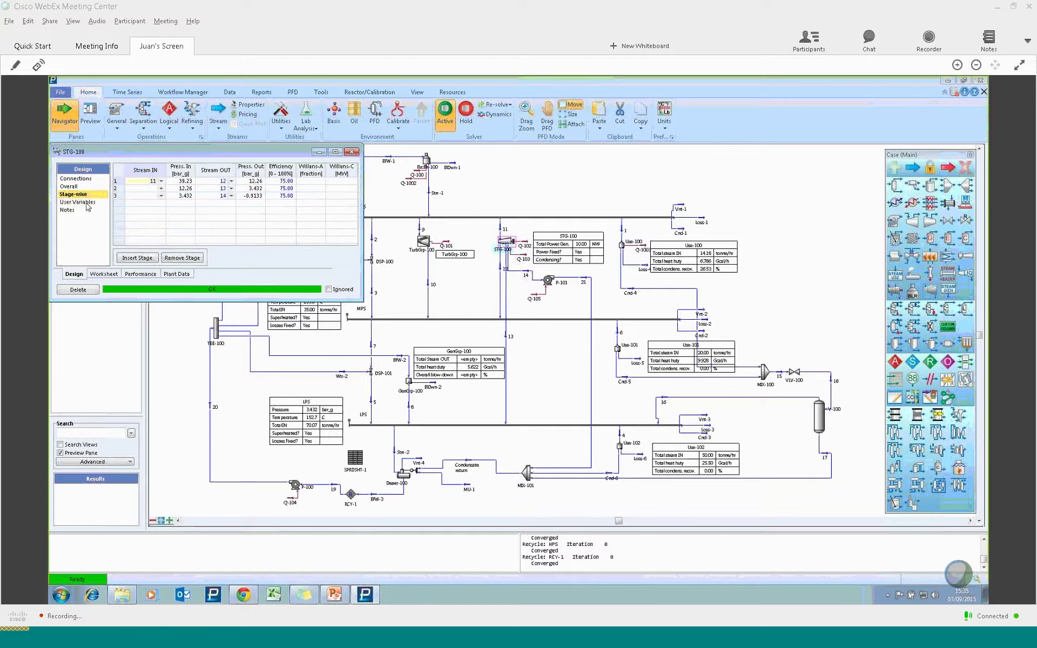
Examine STG-100's overall, stage-wise and condenser performance and its plant data page, and close its window.
{"action": "left_click", "coordinate": [140, 274]}
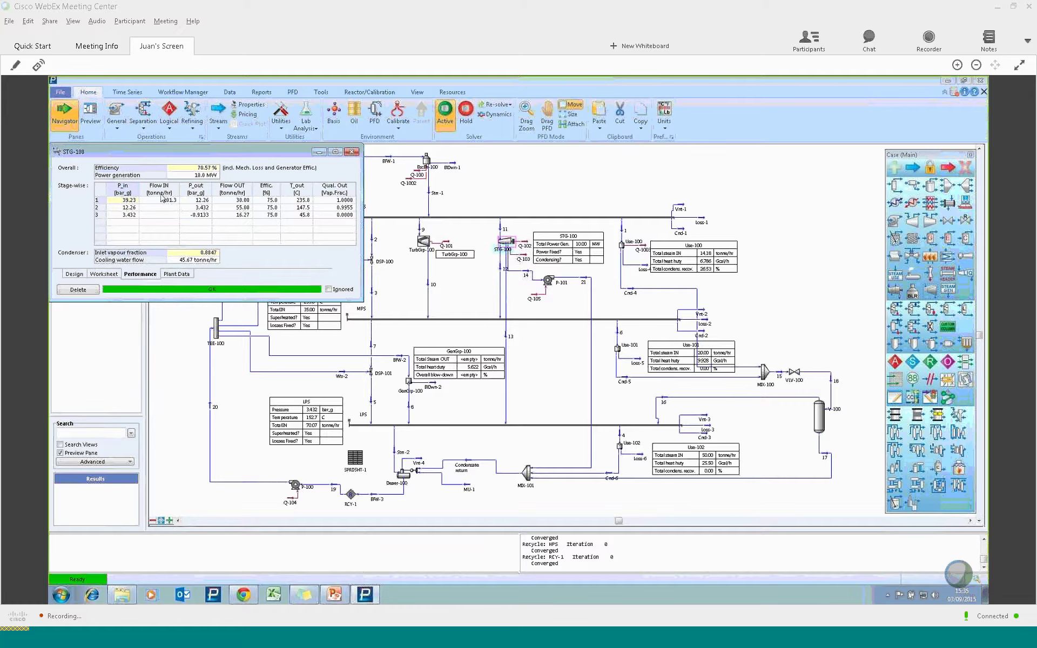
{"action": "mouse_move", "coordinate": [191, 209]}
{"action": "mouse_move", "coordinate": [206, 263]}
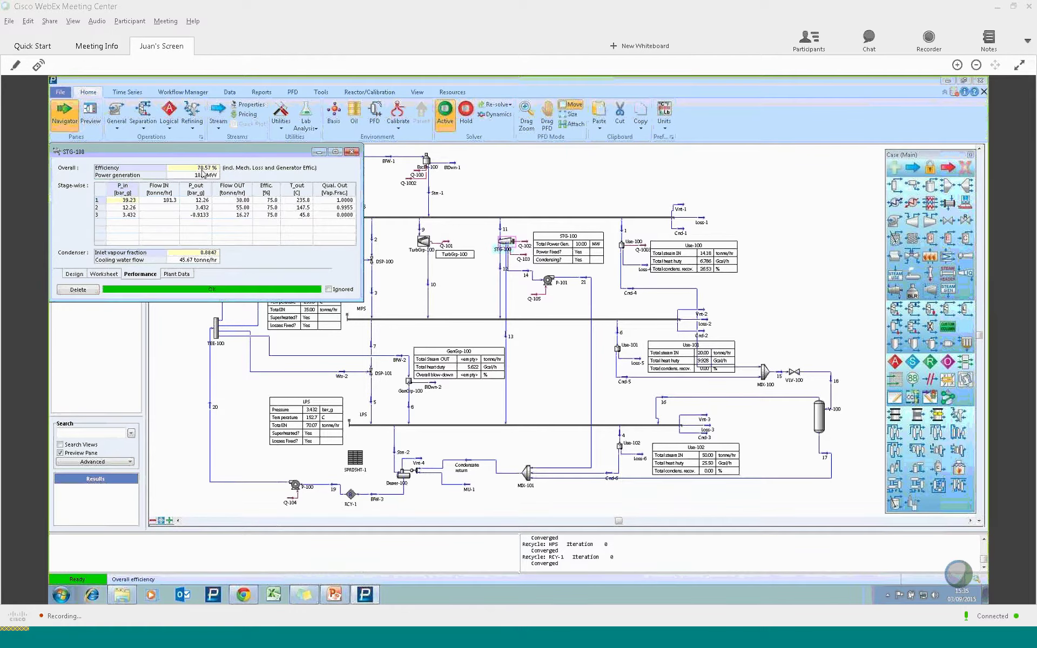
{"action": "mouse_move", "coordinate": [206, 177]}
{"action": "left_click", "coordinate": [74, 274]}
{"action": "left_click", "coordinate": [177, 274]}
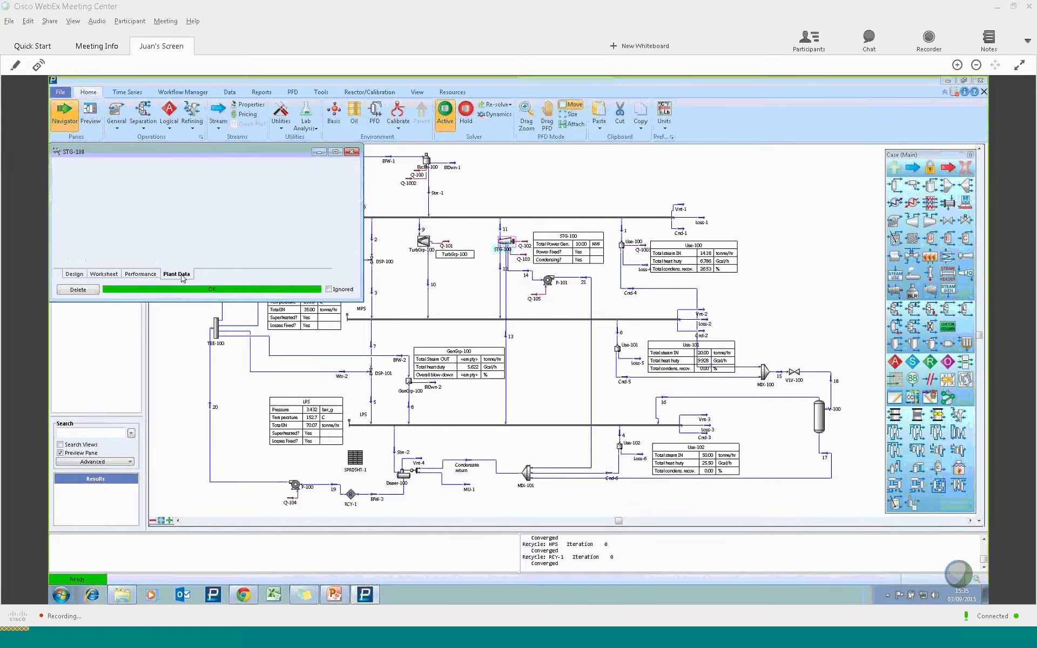
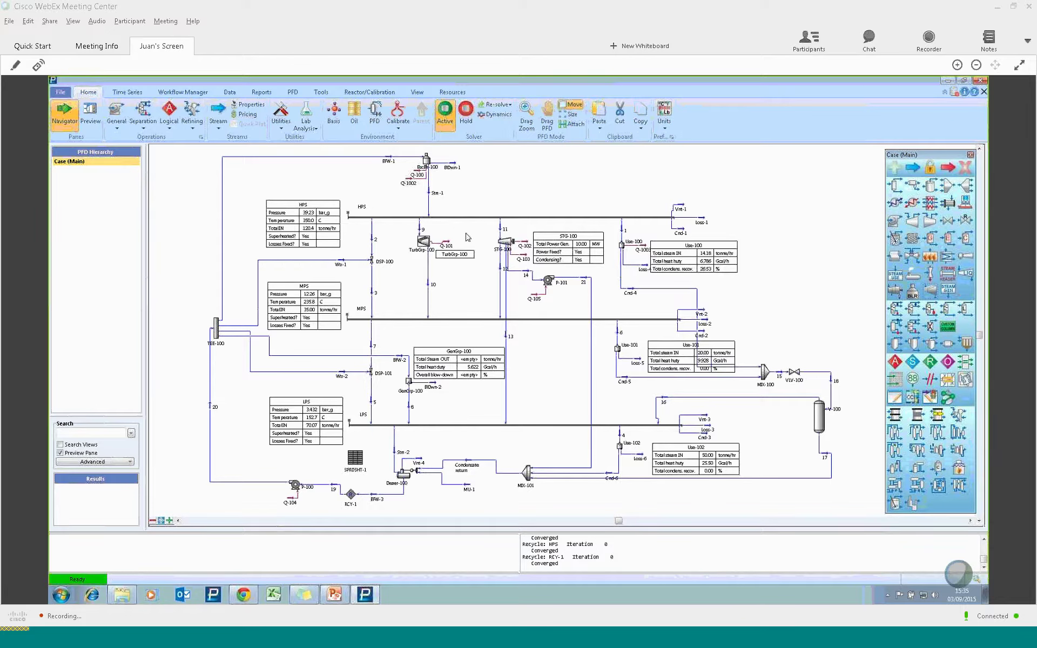
Open the steam generator group GenGrp-100 and review its connections and the steam flow parameter of its generator item.
{"action": "double_click", "coordinate": [409, 385]}
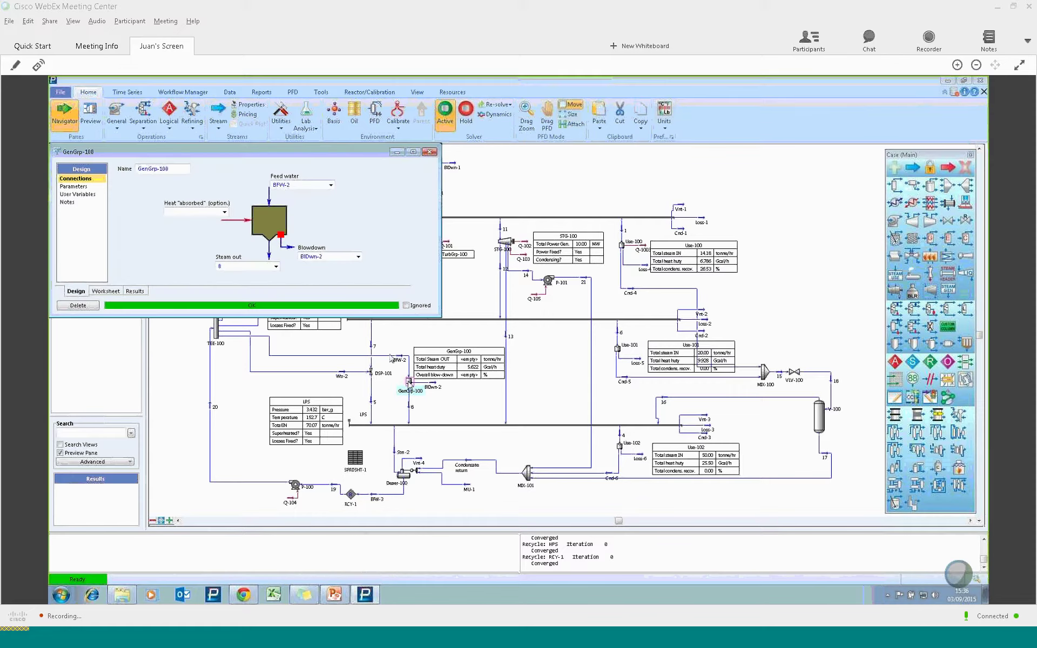
{"action": "left_click_drag", "start_coordinate": [198, 153], "coordinate": [333, 155]}
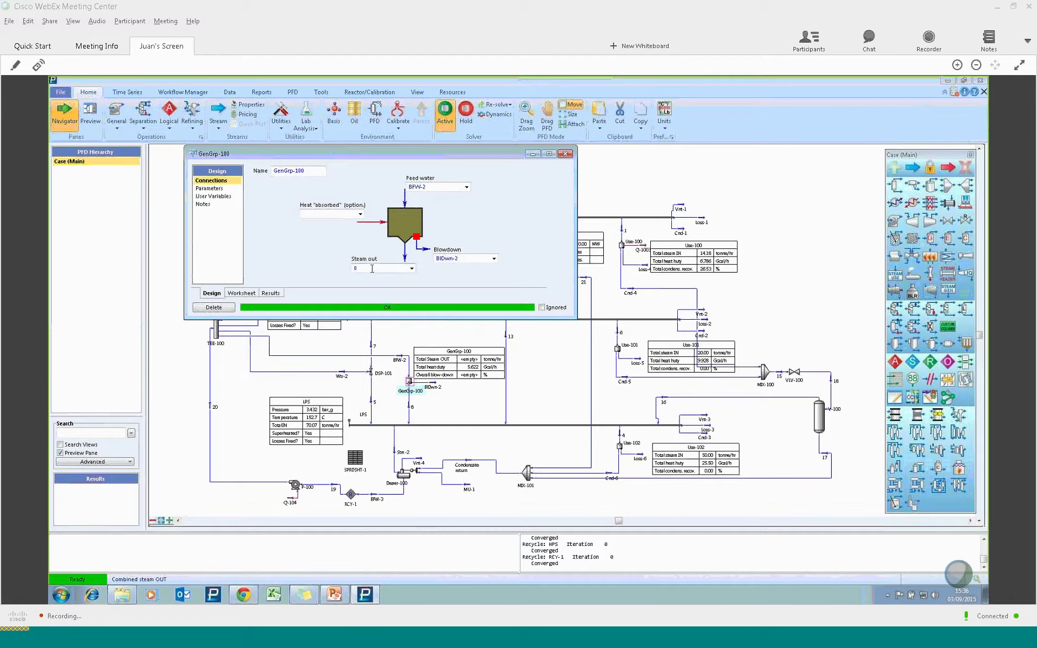
{"action": "left_click", "coordinate": [210, 189]}
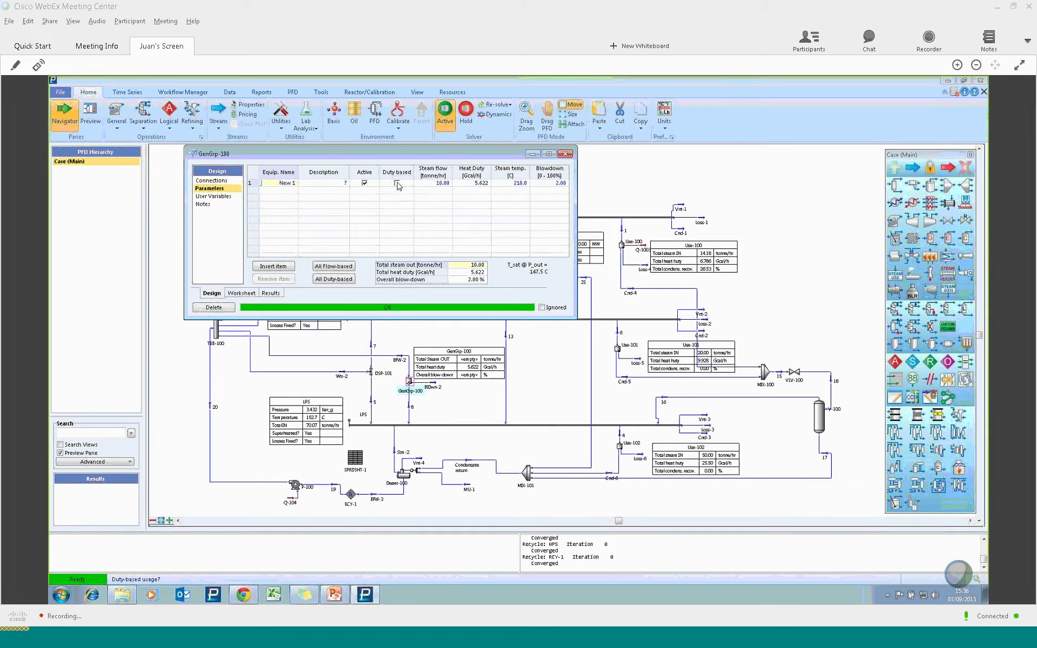
{"action": "left_click", "coordinate": [443, 183]}
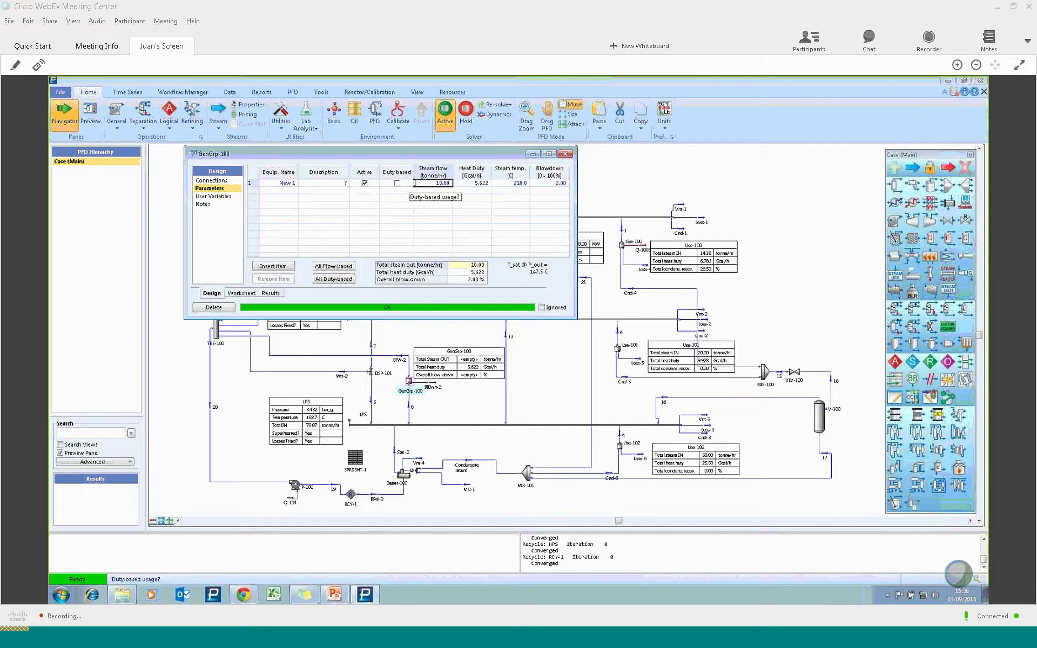
Make the GenGrp-100 generator item duty-based and set its heat duty to 6 Gcal/h.
{"action": "left_click", "coordinate": [397, 184]}
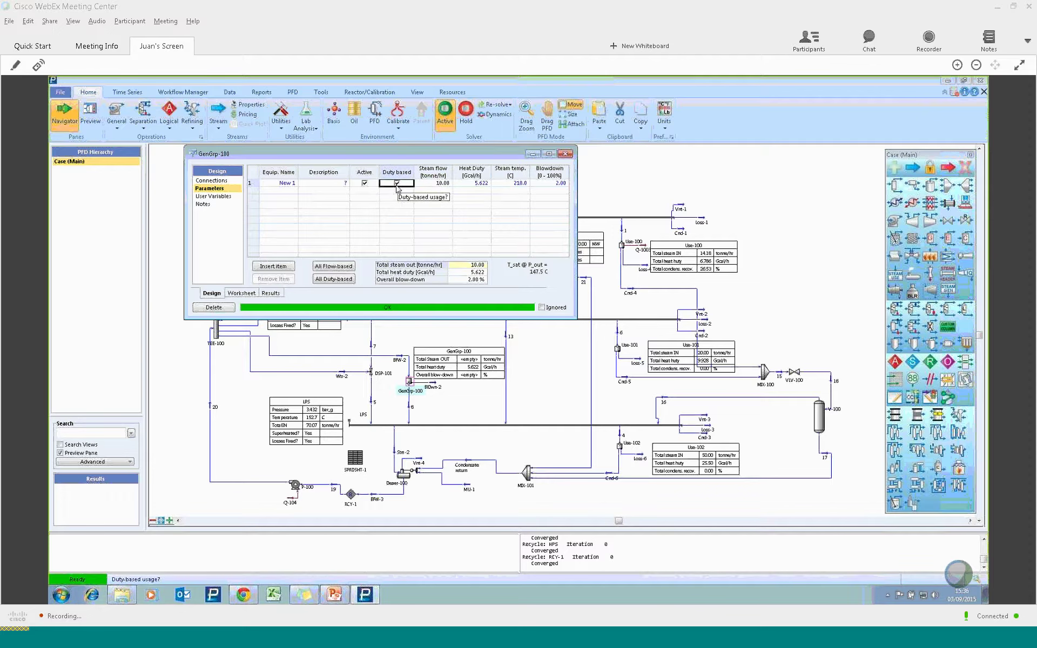
{"action": "left_click", "coordinate": [484, 185]}
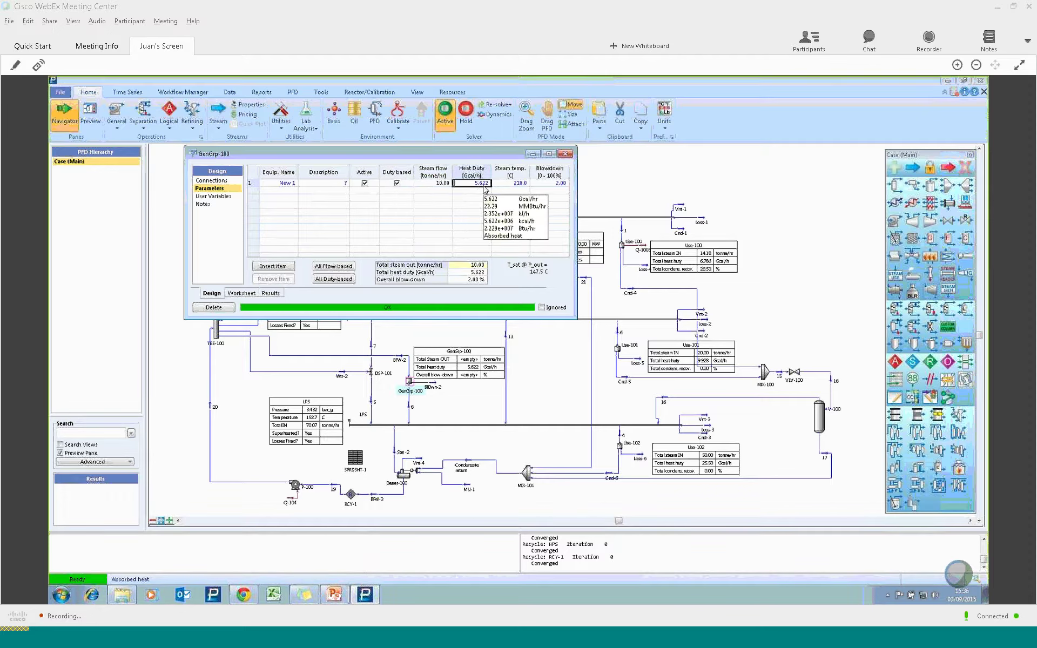
{"action": "type", "text": "6"}
{"action": "key", "text": "Return"}
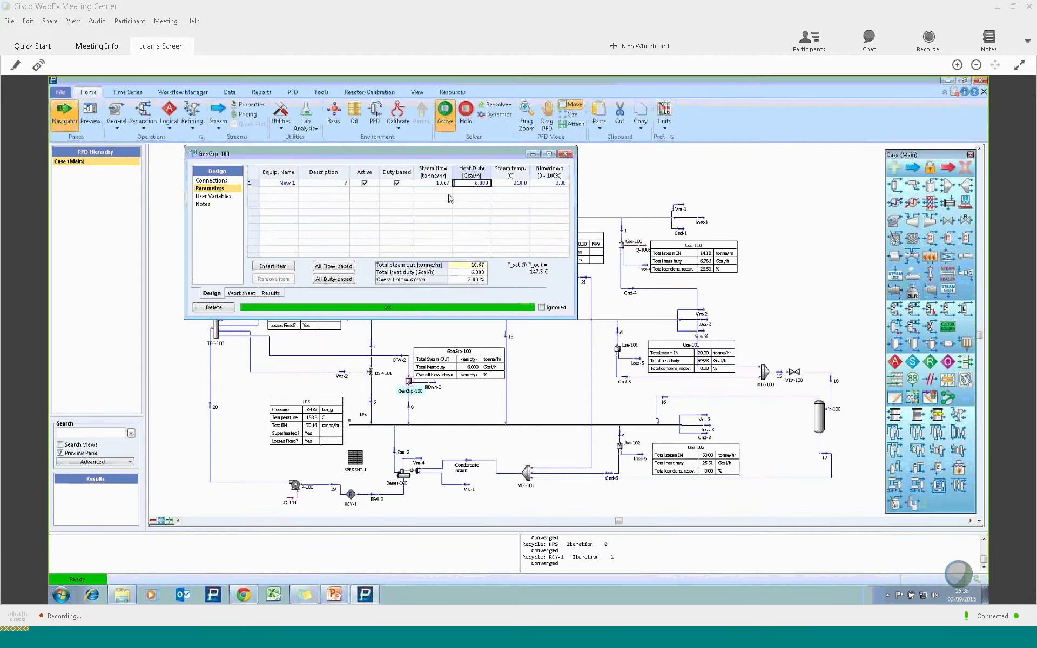
Check the generator item's steam flow and blowdown, and view the overall results of GenGrp-100.
{"action": "mouse_move", "coordinate": [448, 185]}
{"action": "mouse_move", "coordinate": [560, 187]}
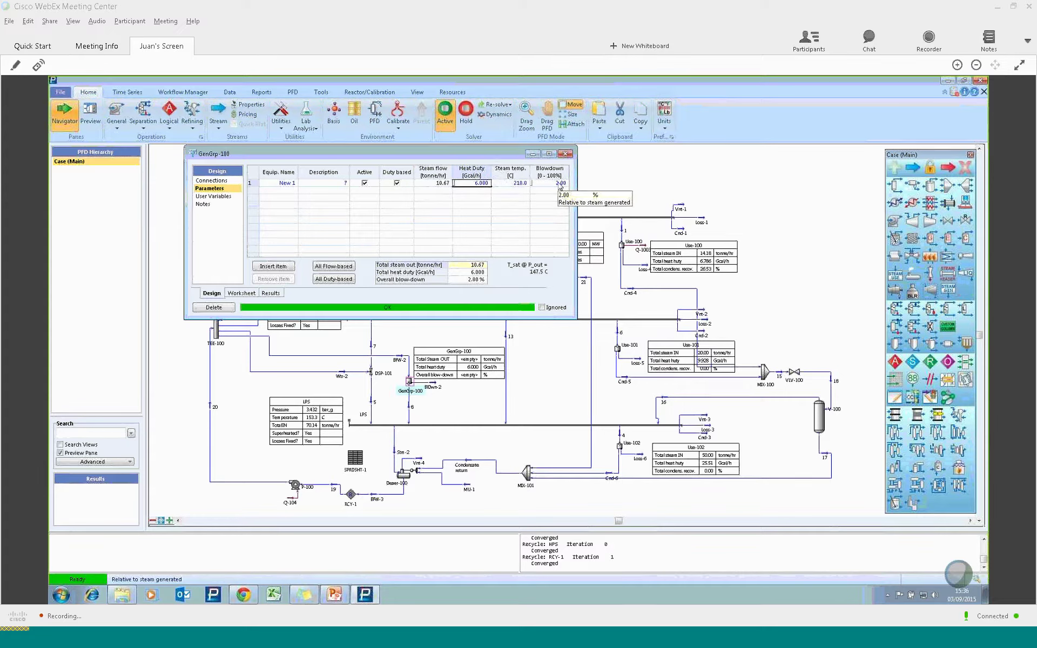
{"action": "left_click", "coordinate": [272, 293]}
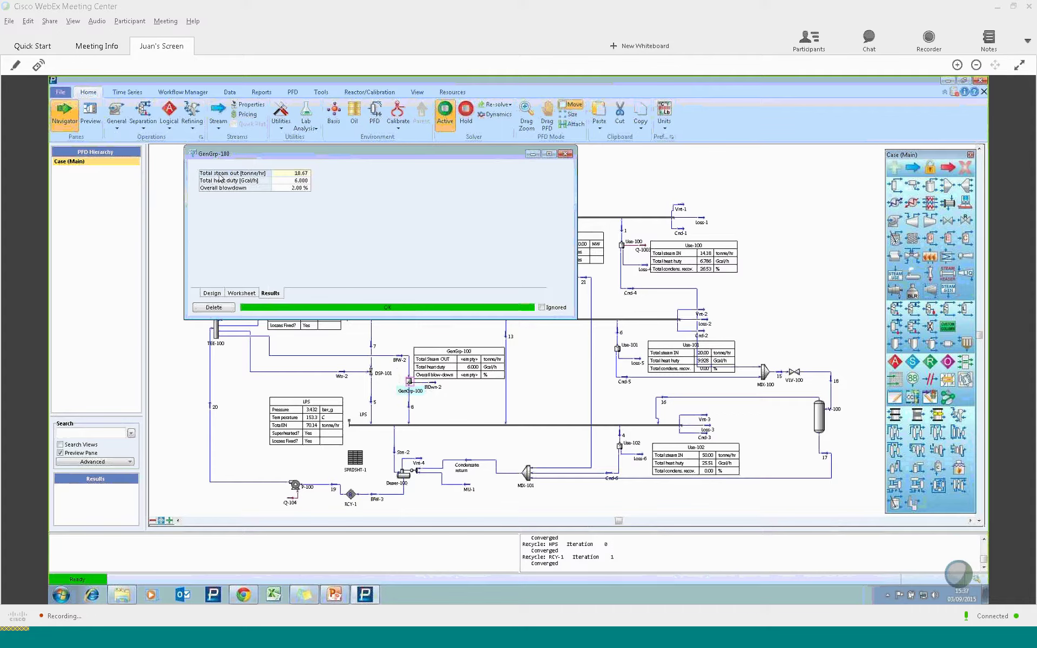
Close the GenGrp-100 results and review the outlet conditions and stream connections of the desuperheater DSP-100, closing its window.
{"action": "mouse_move", "coordinate": [307, 175]}
{"action": "left_click", "coordinate": [566, 155]}
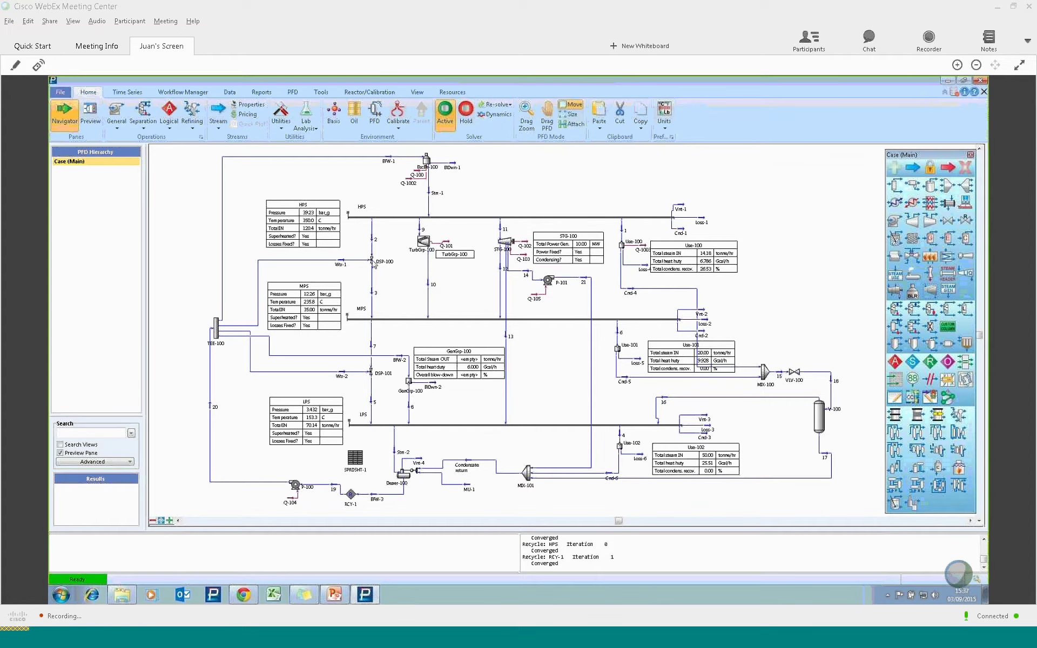
{"action": "mouse_move", "coordinate": [372, 263]}
{"action": "double_click", "coordinate": [371, 260]}
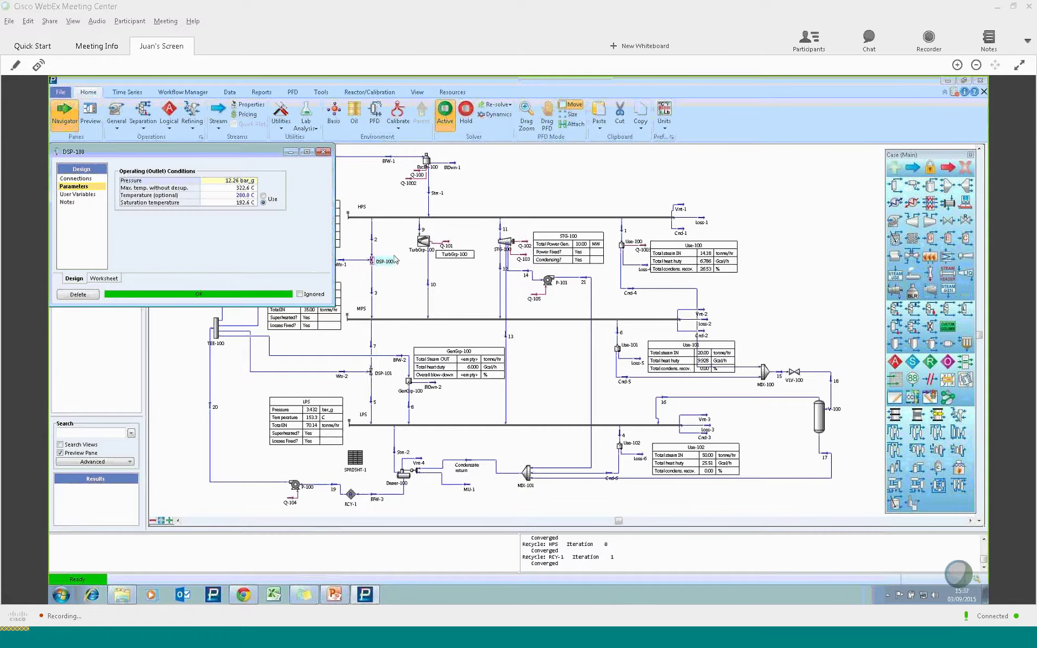
{"action": "left_click", "coordinate": [75, 178]}
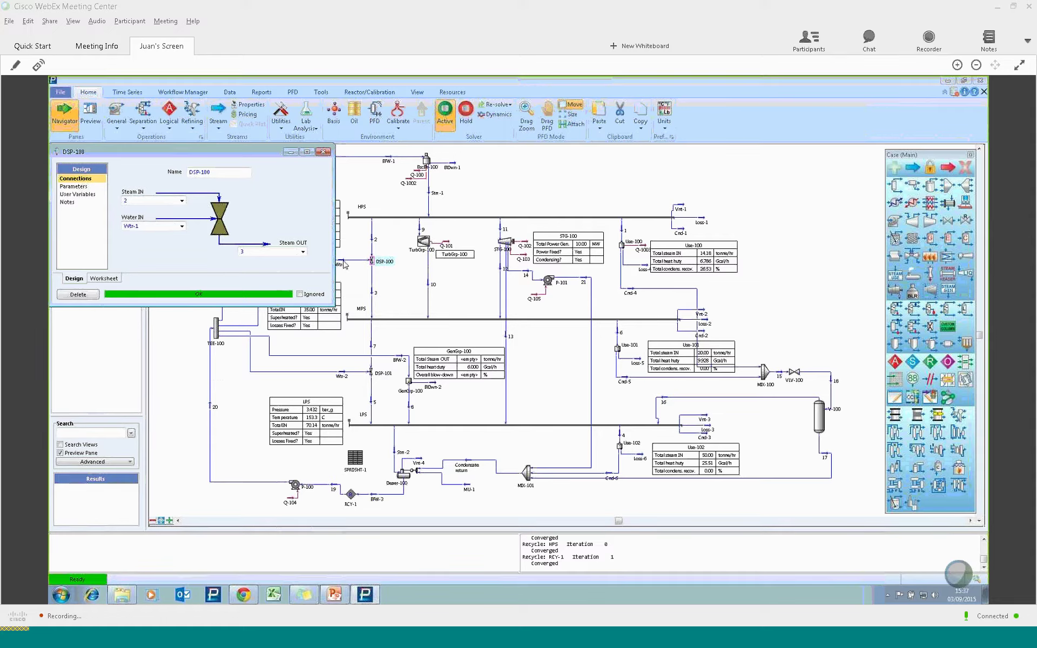
{"action": "left_click", "coordinate": [74, 186]}
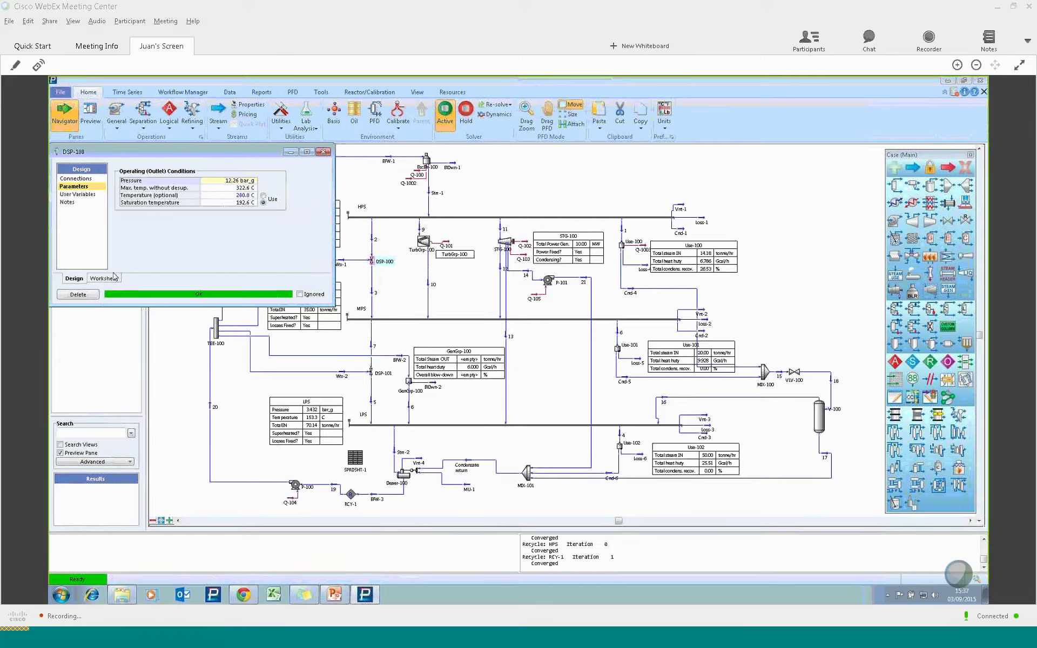
{"action": "left_click", "coordinate": [324, 151]}
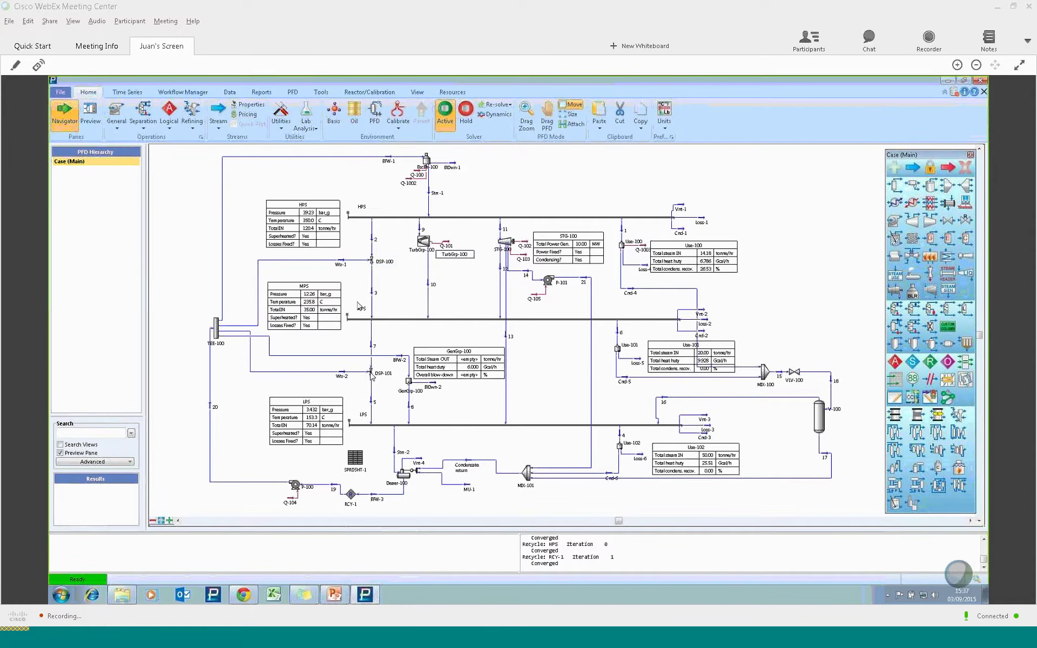
Open the deaerator Deaer-100, review its connections and vent data parameters, and close its window.
{"action": "mouse_move", "coordinate": [399, 484]}
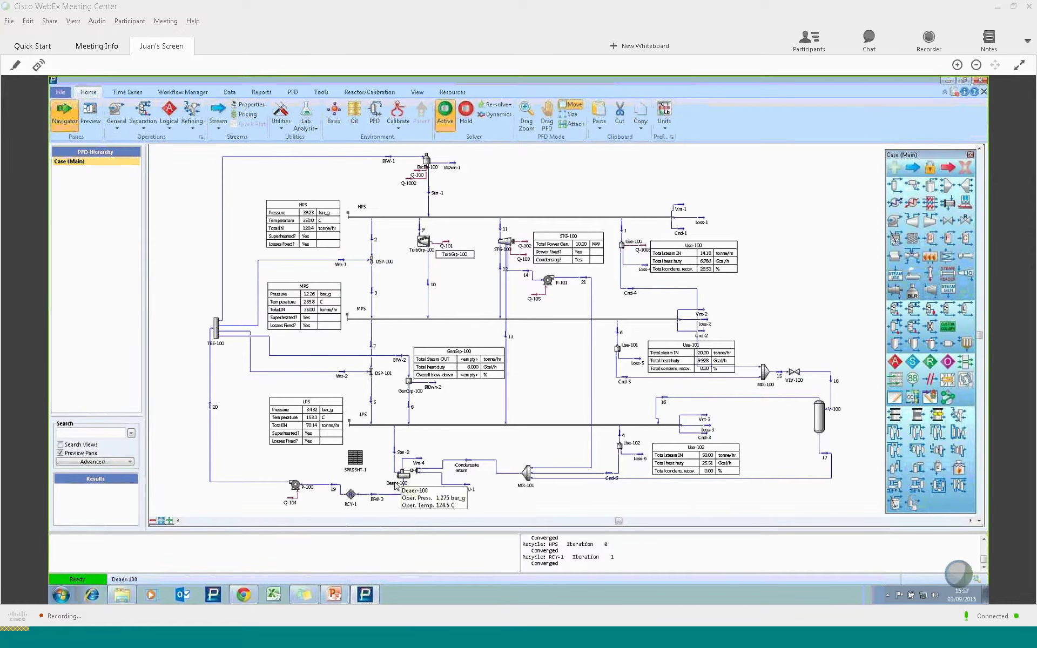
{"action": "double_click", "coordinate": [393, 487]}
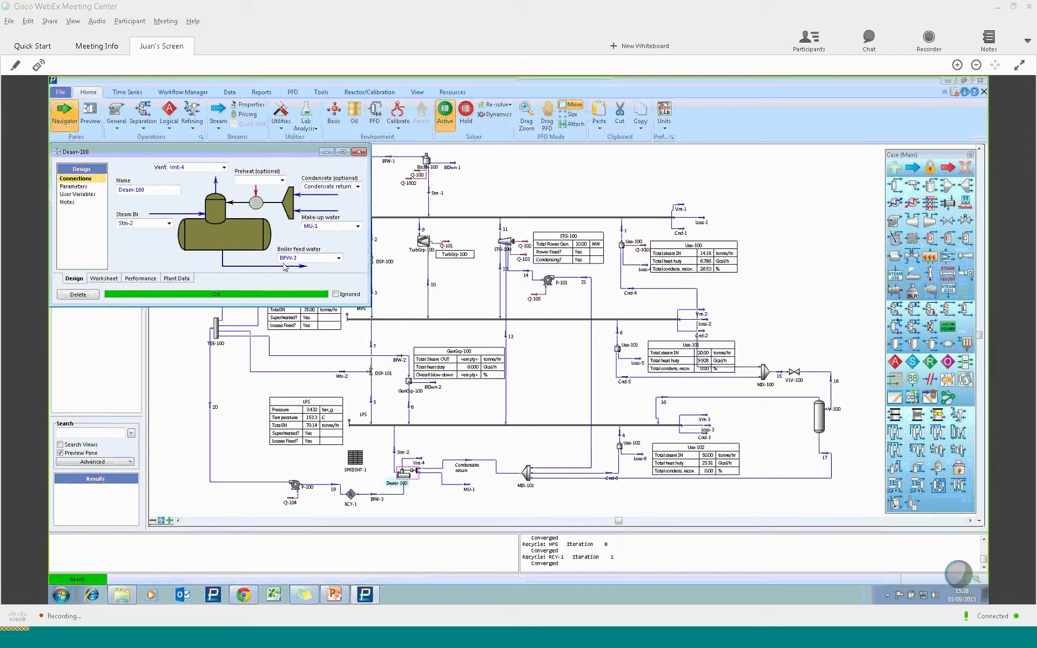
{"action": "left_click", "coordinate": [72, 187]}
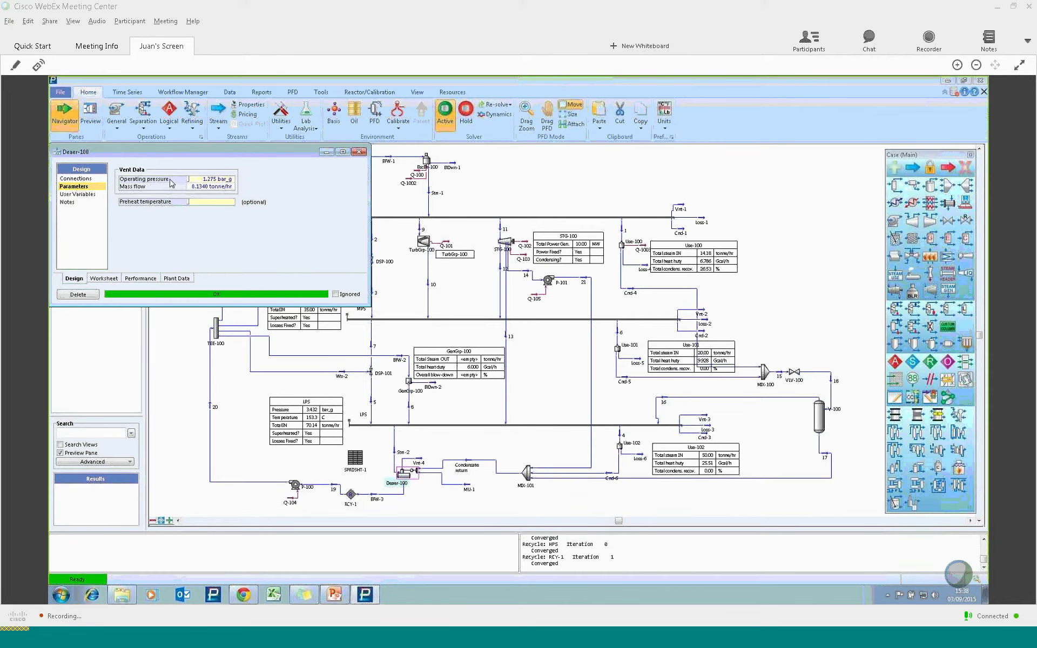
{"action": "mouse_move", "coordinate": [205, 181]}
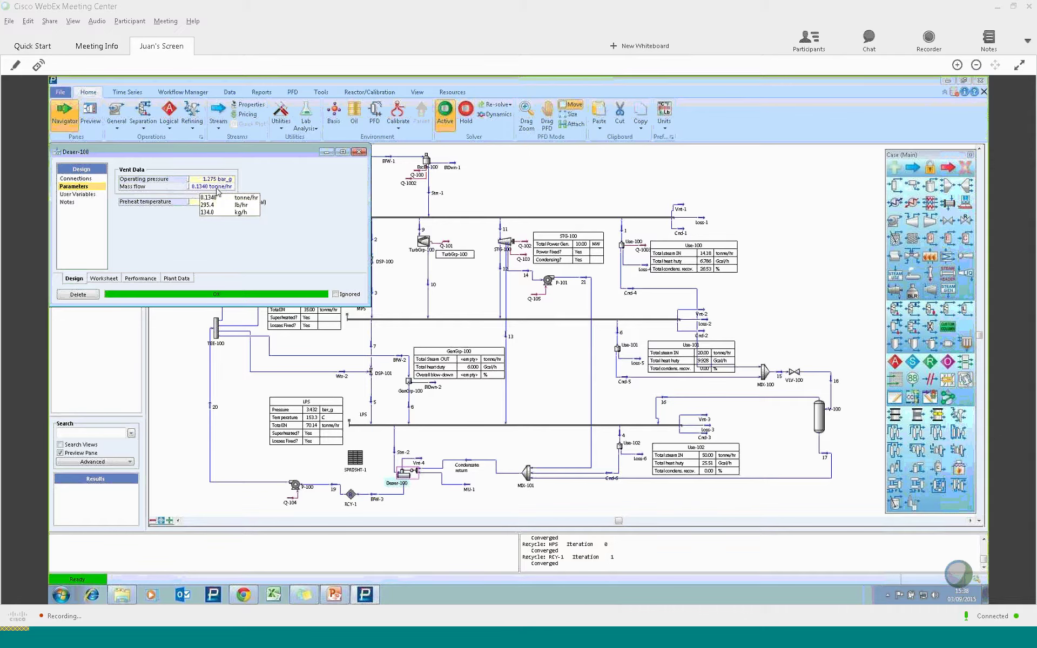
{"action": "left_click", "coordinate": [359, 153]}
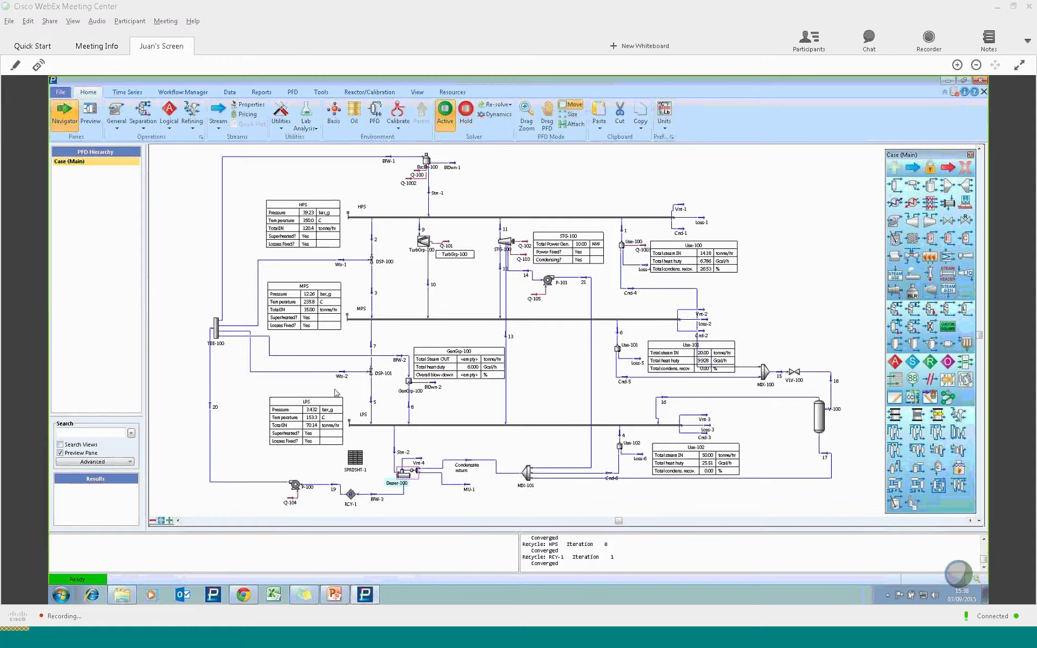
Open the spreadsheet SPRDSHT-1 and inspect its deaerator BFW flow, ratio and vent flow cells, including the vent formula.
{"action": "double_click", "coordinate": [354, 463]}
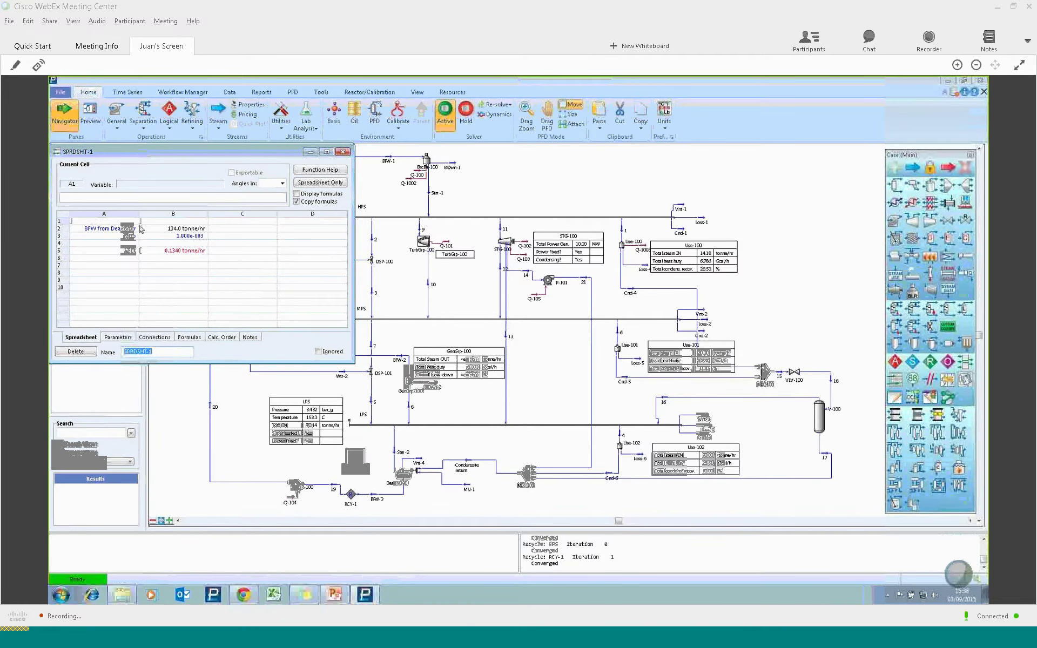
{"action": "left_click", "coordinate": [164, 238]}
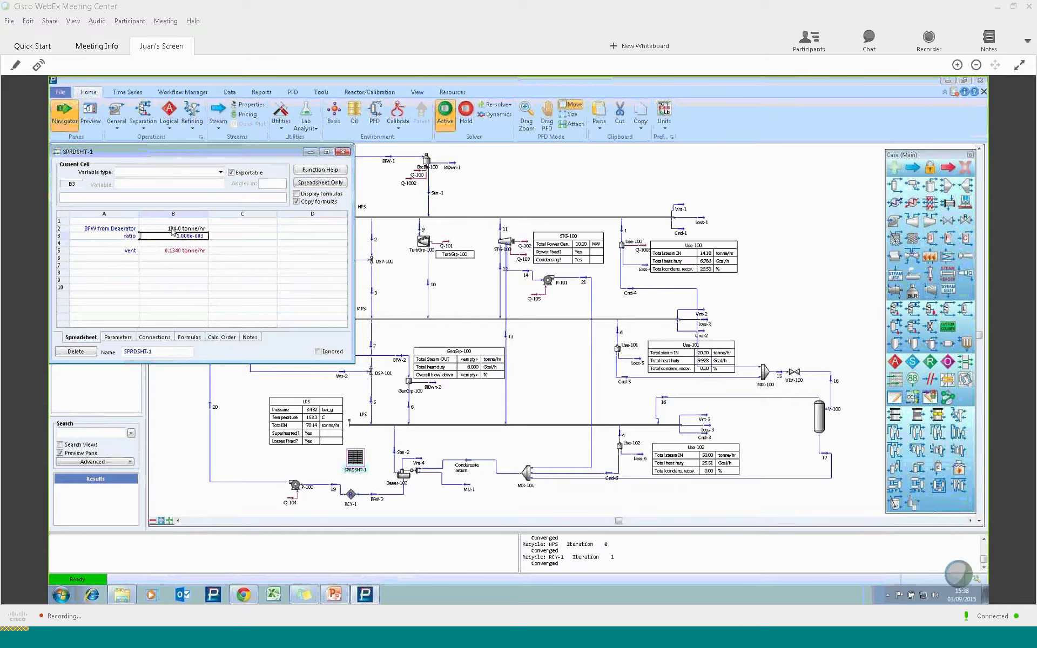
{"action": "left_click", "coordinate": [172, 230]}
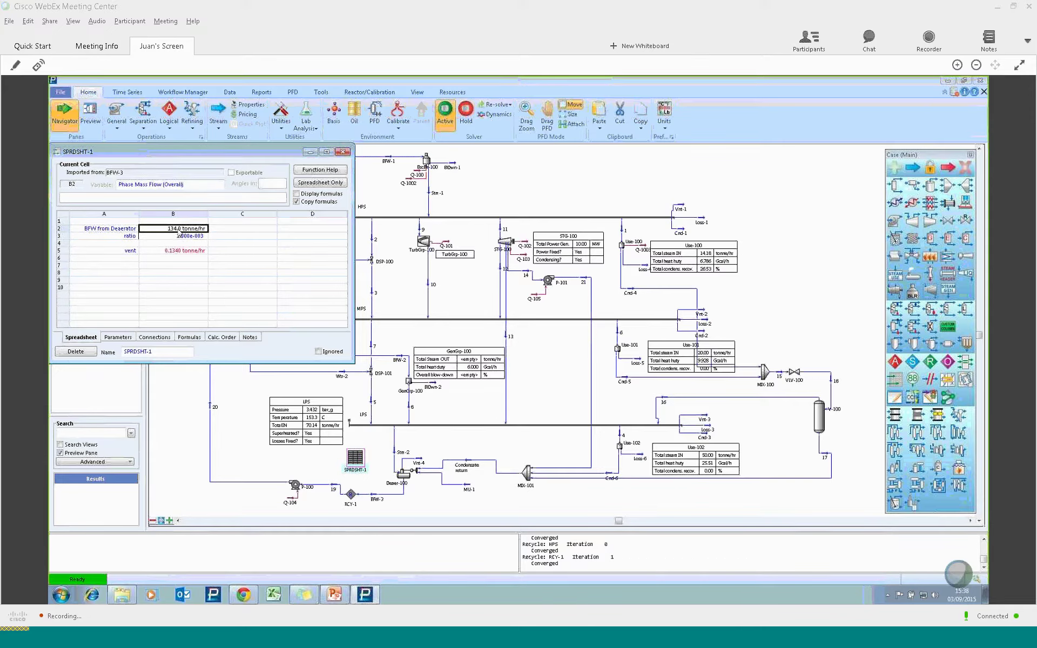
{"action": "left_click", "coordinate": [178, 236]}
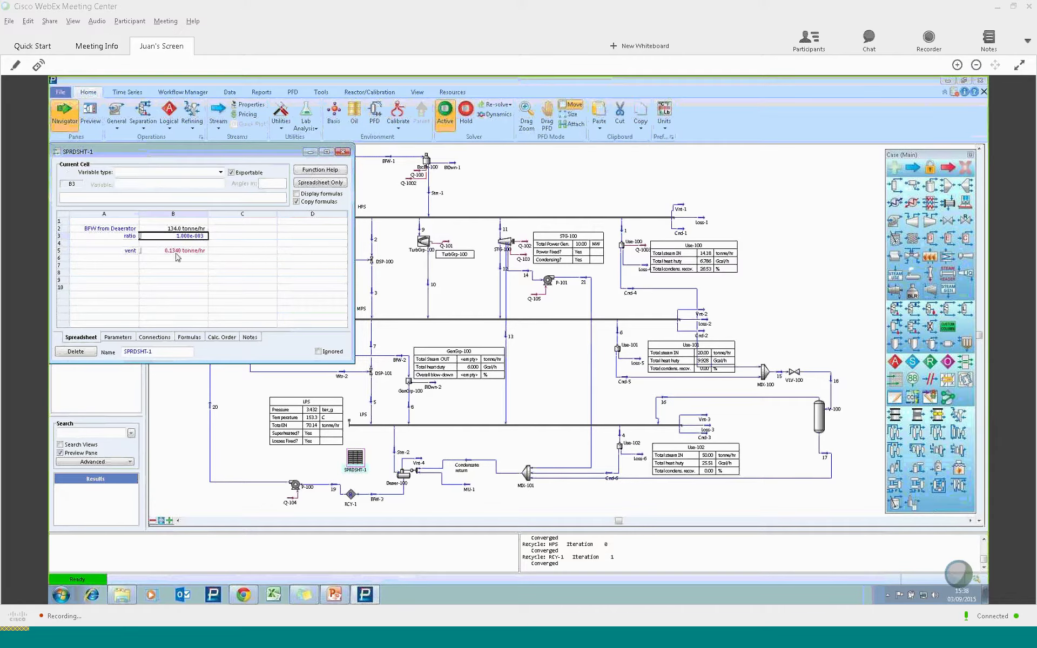
{"action": "double_click", "coordinate": [184, 250]}
{"action": "left_click", "coordinate": [359, 153]}
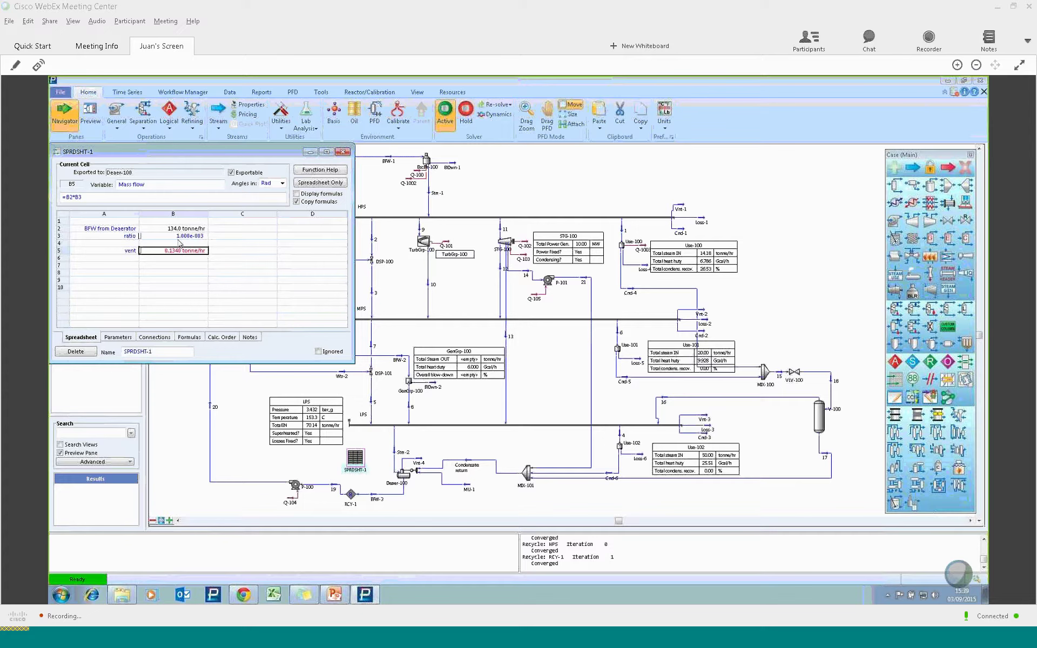
Link vent cell B5 to Deaer-100's vent mass flow, import that flow into B6 without labels, and close the spreadsheet.
{"action": "left_click", "coordinate": [411, 488]}
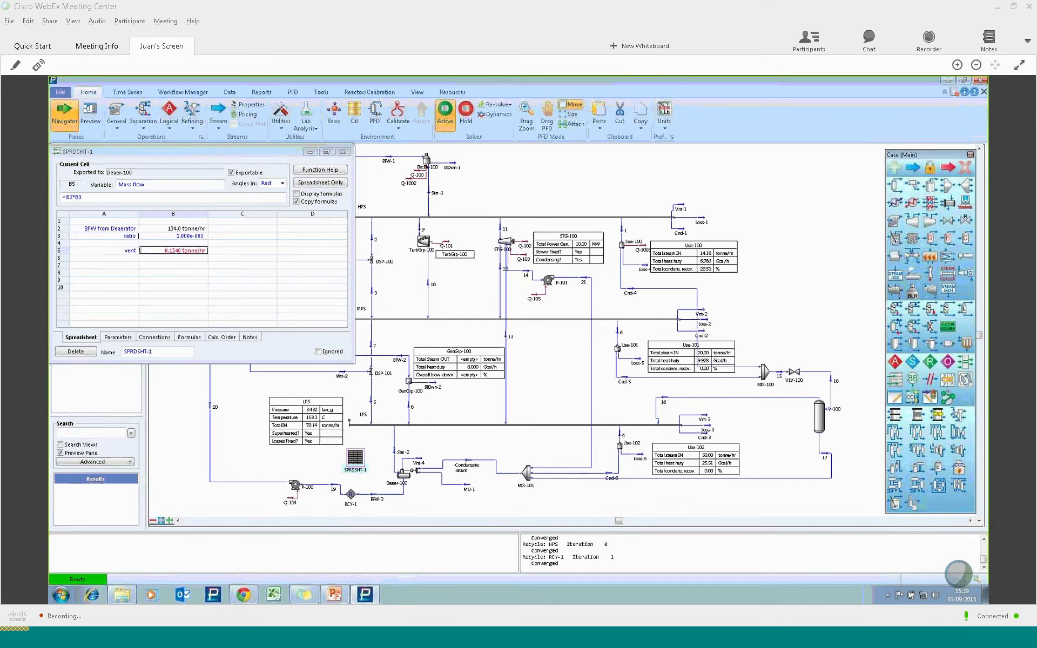
{"action": "double_click", "coordinate": [412, 483]}
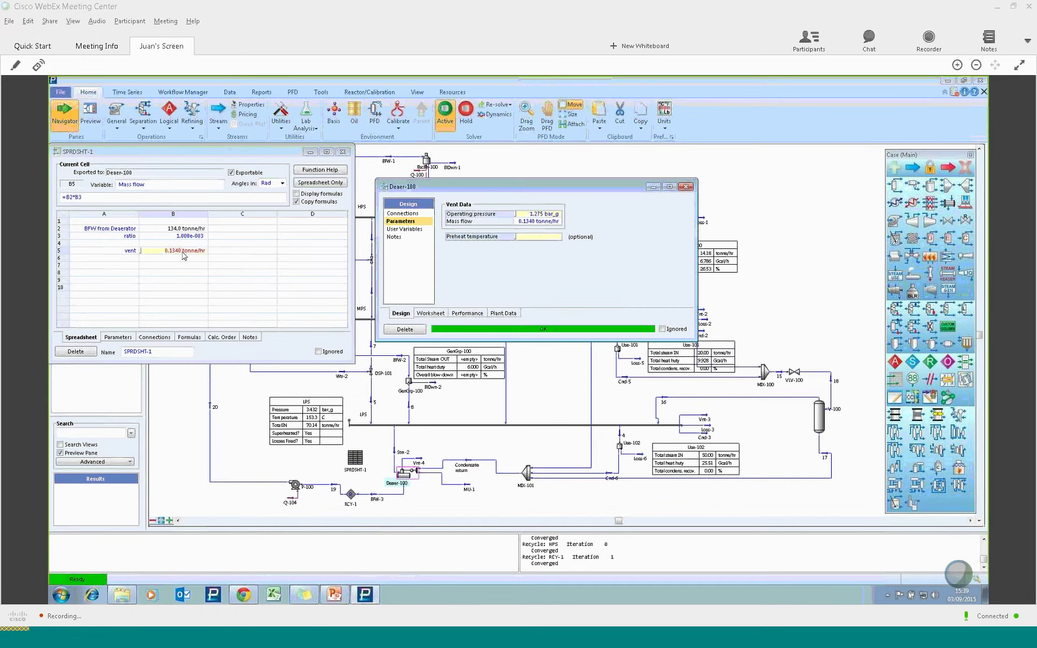
{"action": "left_click_drag", "start_coordinate": [184, 256], "coordinate": [557, 219]}
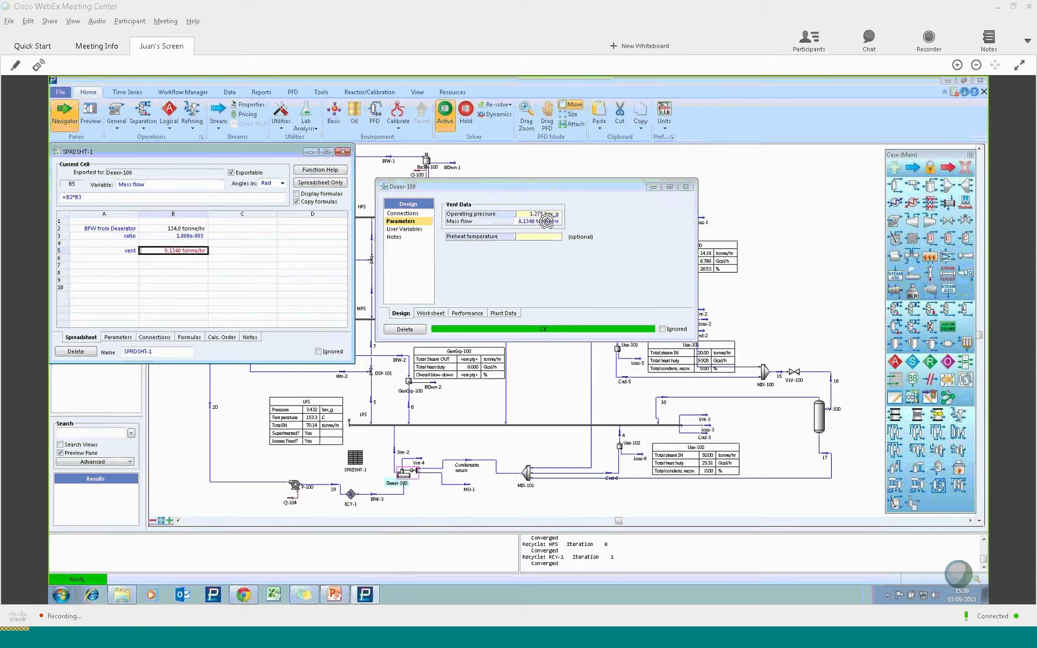
{"action": "left_click_drag", "start_coordinate": [547, 222], "coordinate": [147, 252]}
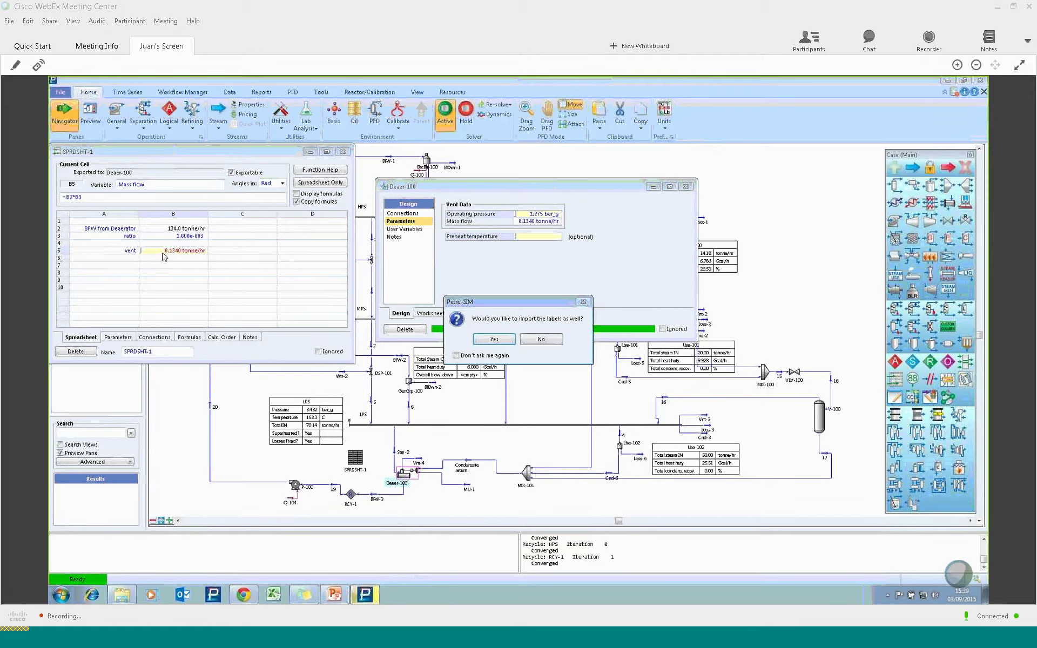
{"action": "left_click", "coordinate": [555, 344]}
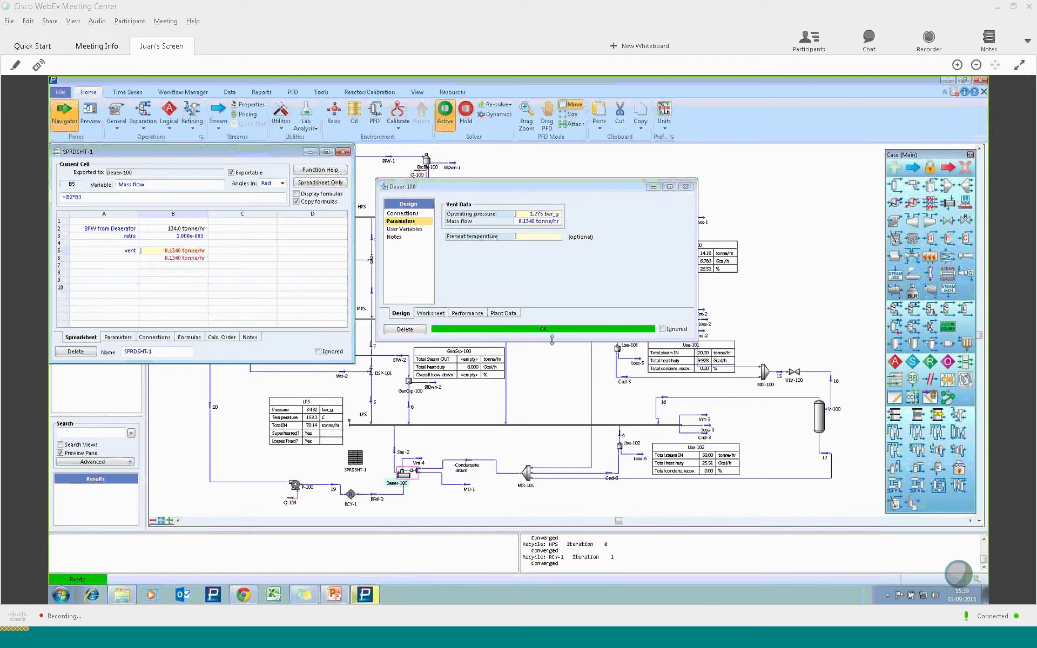
{"action": "left_click", "coordinate": [342, 152]}
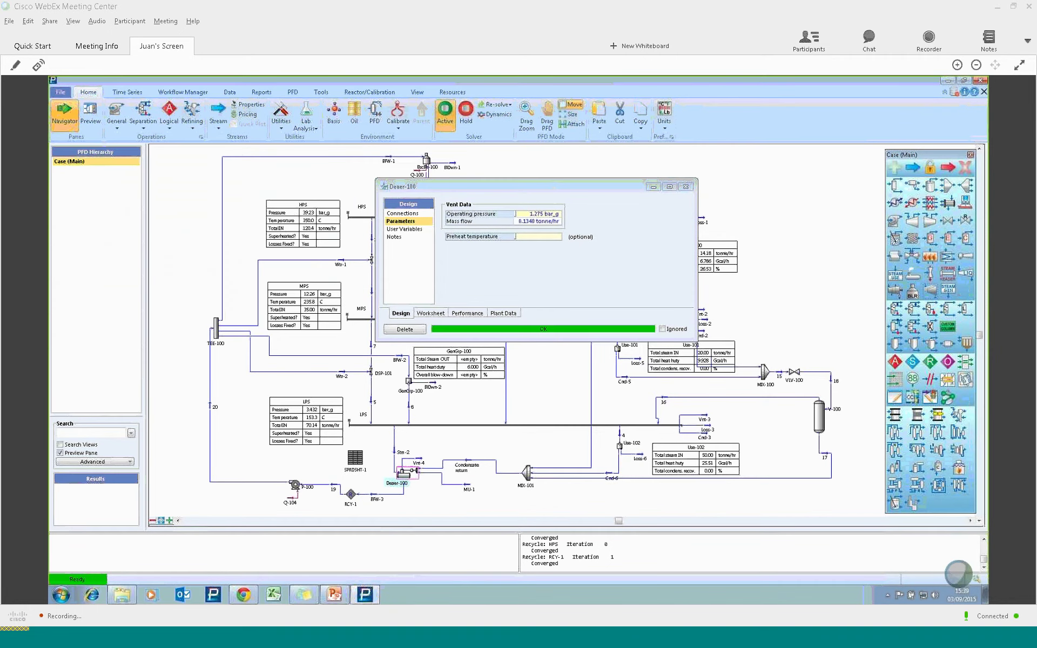
Examine Deaer-100's performance results and its optional preheat connection, and close its window.
{"action": "left_click", "coordinate": [467, 314]}
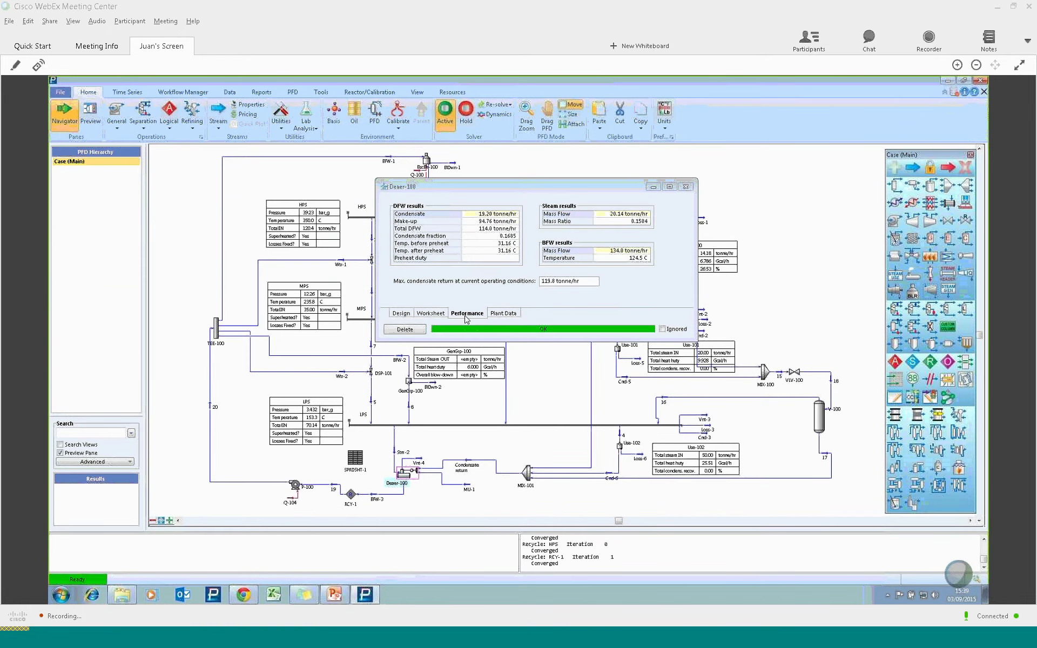
{"action": "mouse_move", "coordinate": [491, 216]}
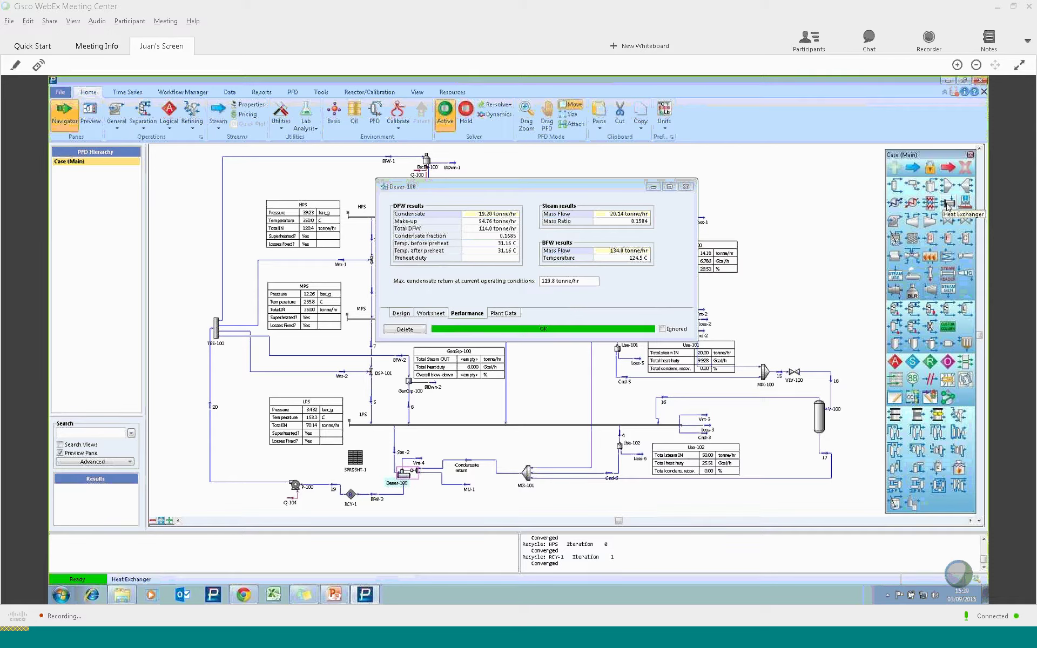
{"action": "left_click", "coordinate": [400, 315]}
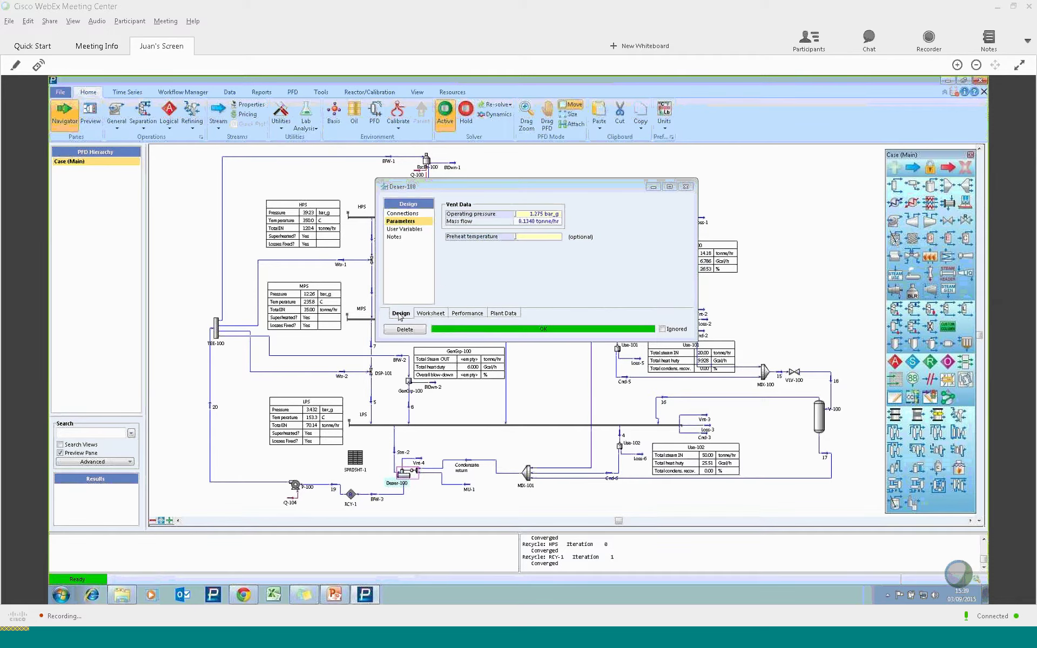
{"action": "left_click", "coordinate": [414, 213]}
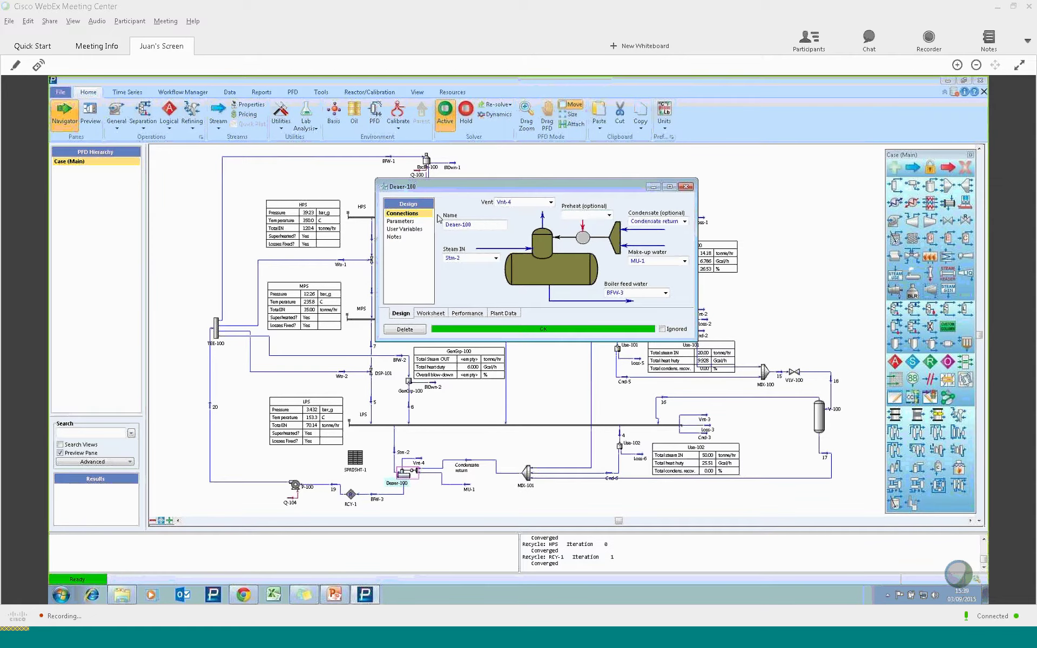
{"action": "left_click", "coordinate": [572, 216]}
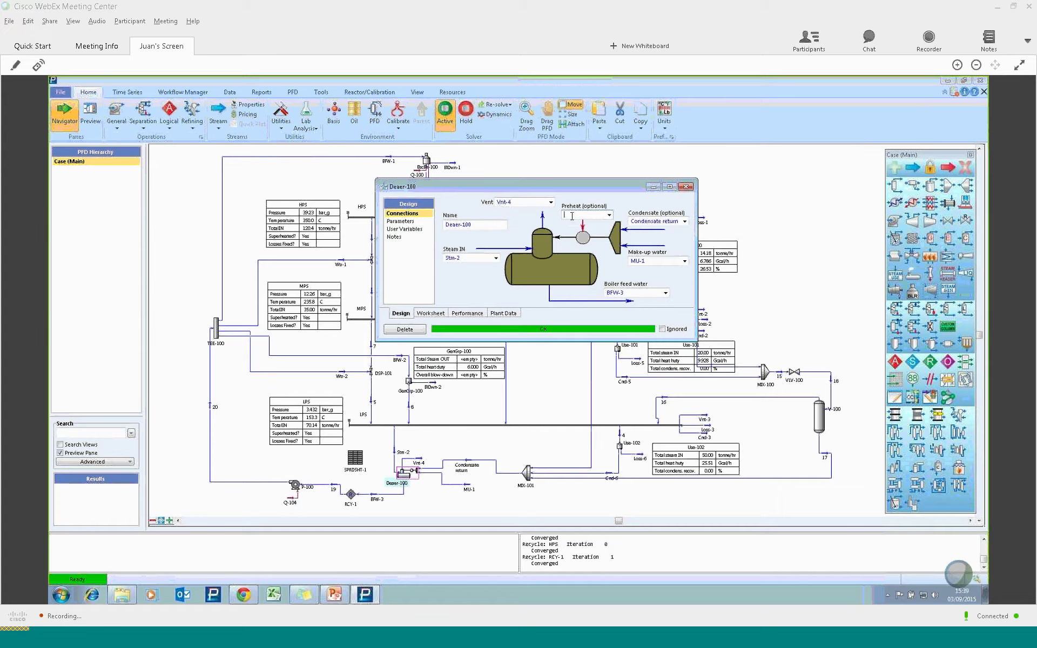
{"action": "left_click", "coordinate": [467, 313]}
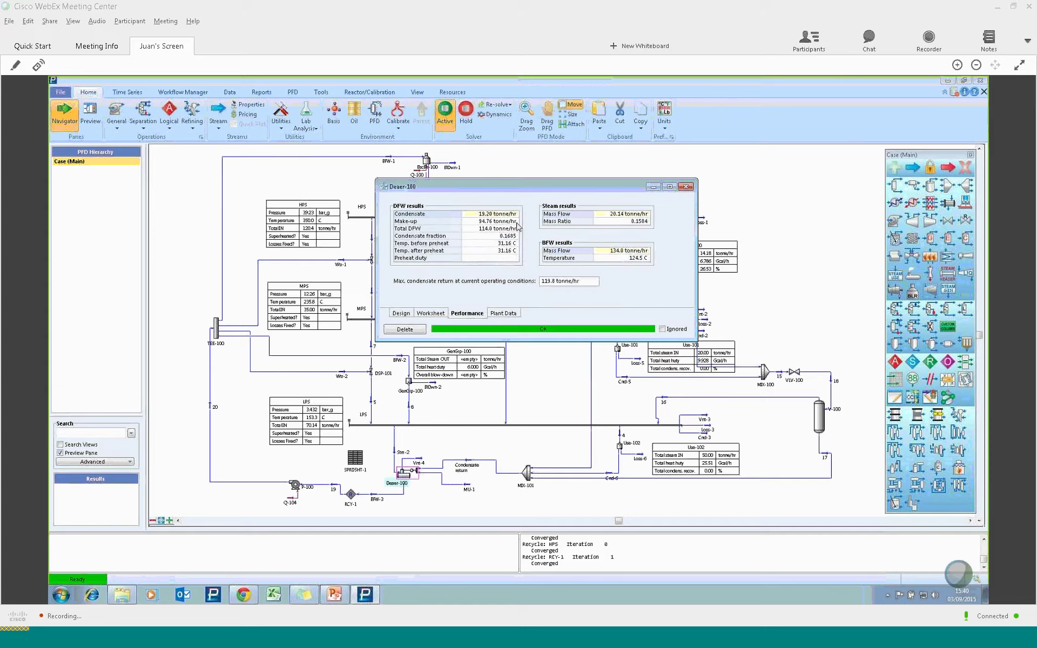
{"action": "mouse_move", "coordinate": [514, 254]}
{"action": "left_click", "coordinate": [685, 187]}
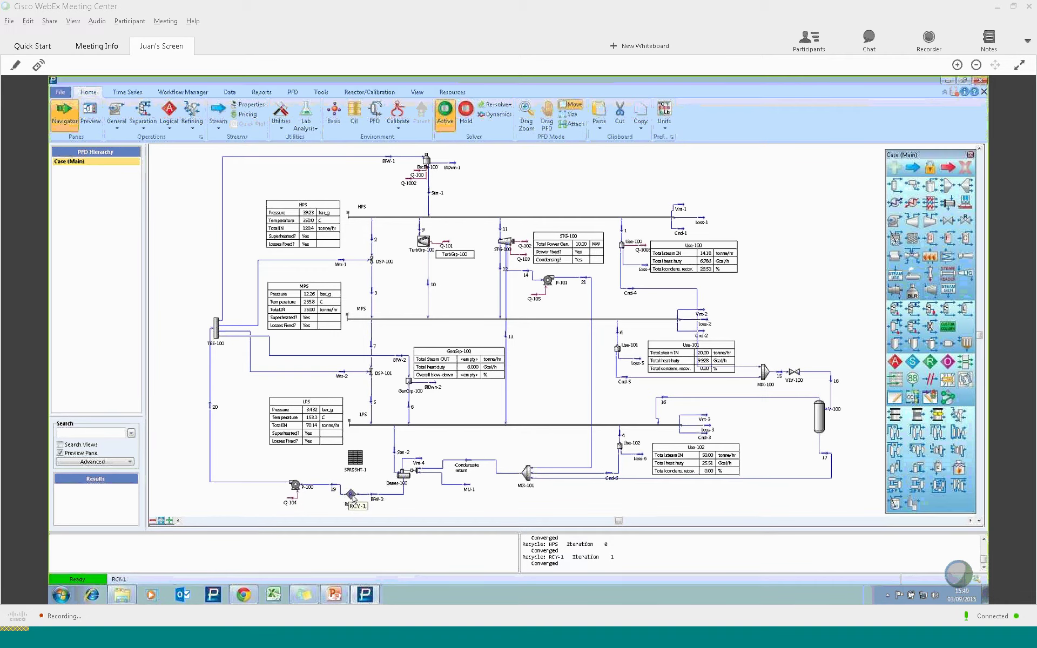
Open the recycle block RCY-1, review its variable tolerances and transfer directions, especially for flow, and close its window.
{"action": "mouse_move", "coordinate": [376, 500]}
{"action": "double_click", "coordinate": [351, 494]}
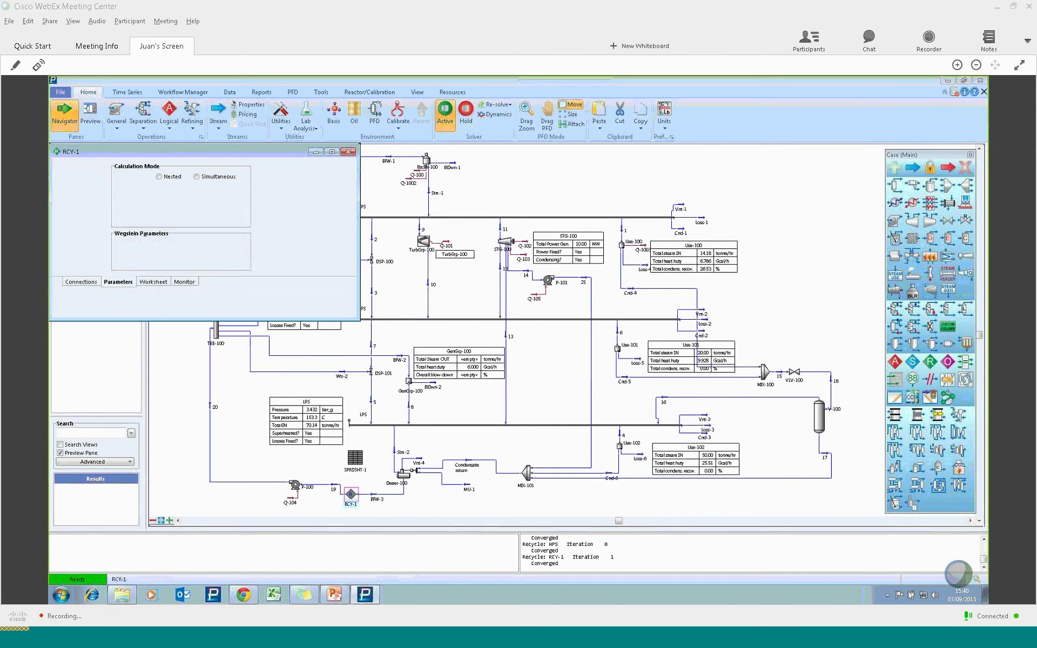
{"action": "left_click", "coordinate": [72, 186]}
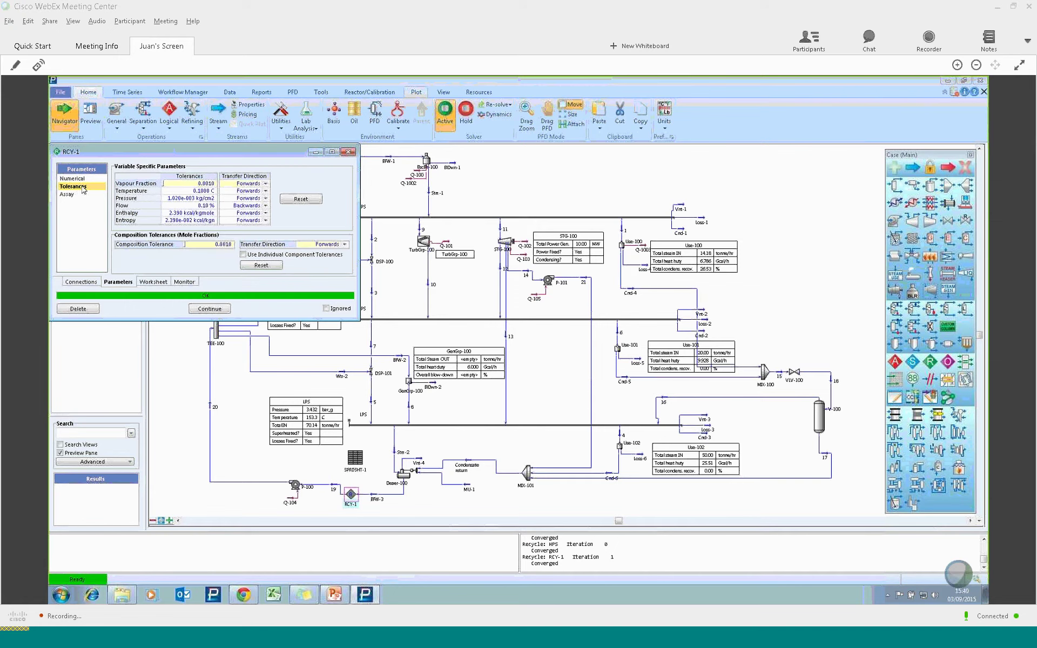
{"action": "left_click_drag", "start_coordinate": [220, 152], "coordinate": [339, 153]}
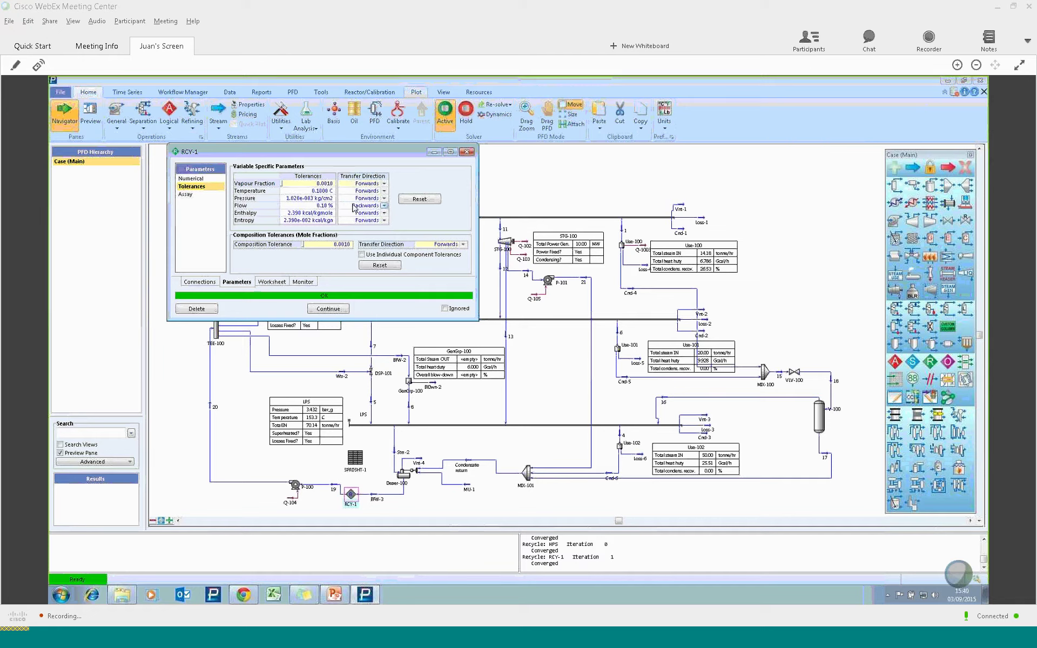
{"action": "left_click", "coordinate": [467, 152]}
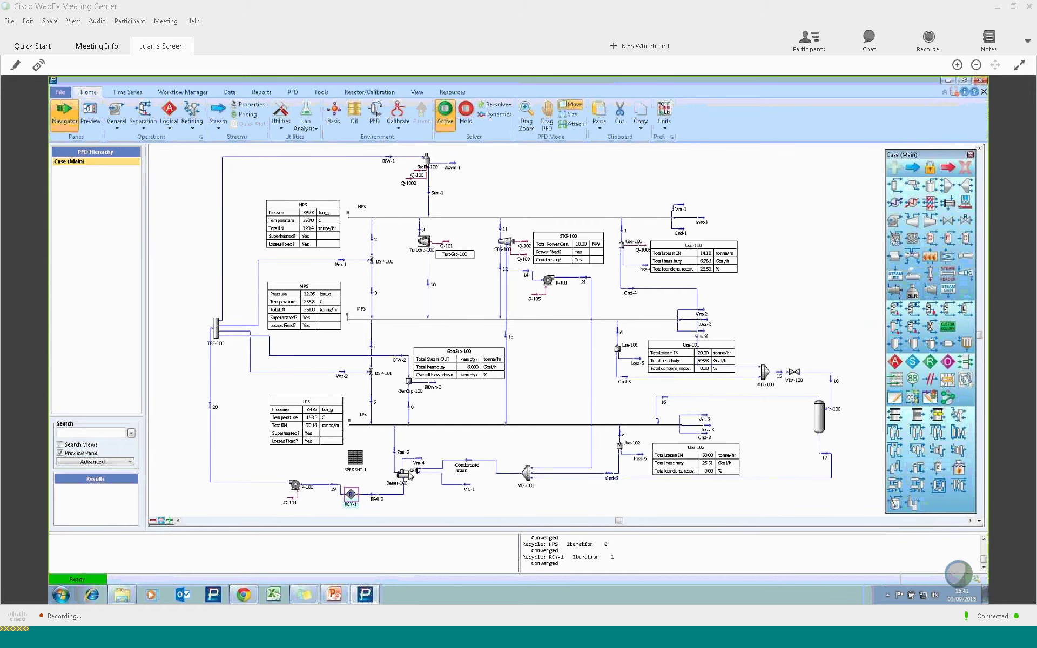
Open pump P-101 and review its parameters, stream connections and fluid package.
{"action": "left_click", "coordinate": [499, 447]}
{"action": "double_click", "coordinate": [545, 282]}
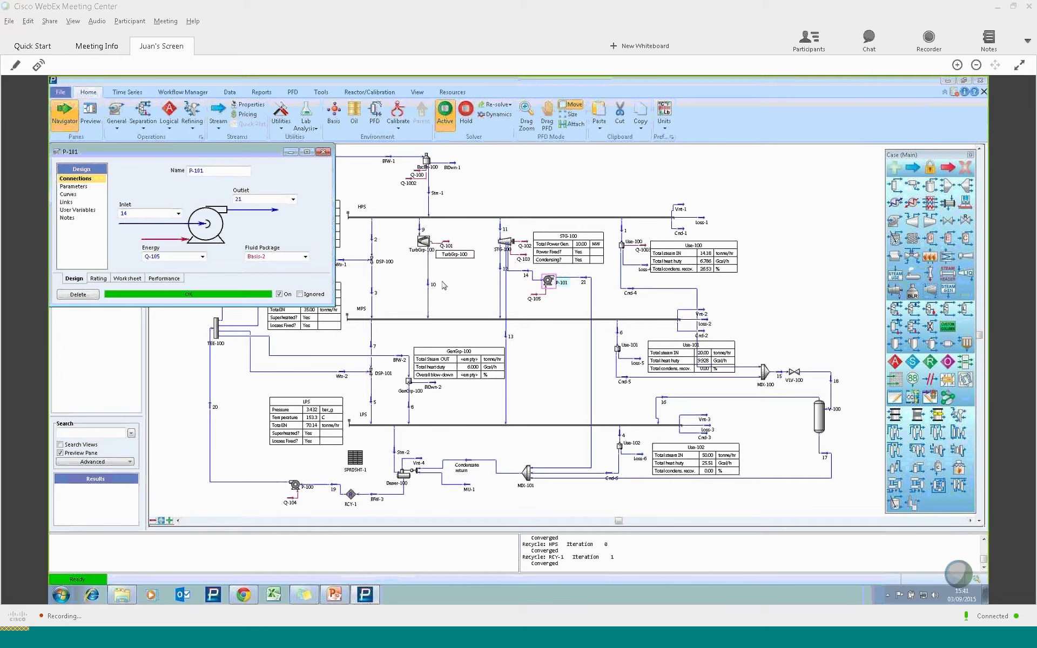
{"action": "left_click", "coordinate": [73, 186]}
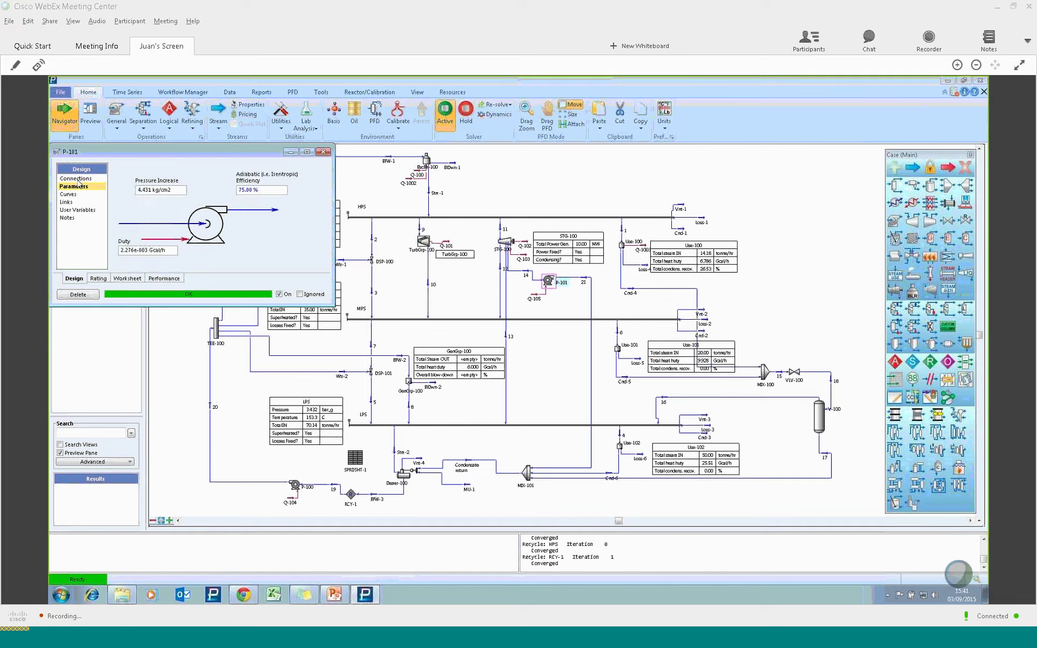
{"action": "left_click", "coordinate": [80, 179]}
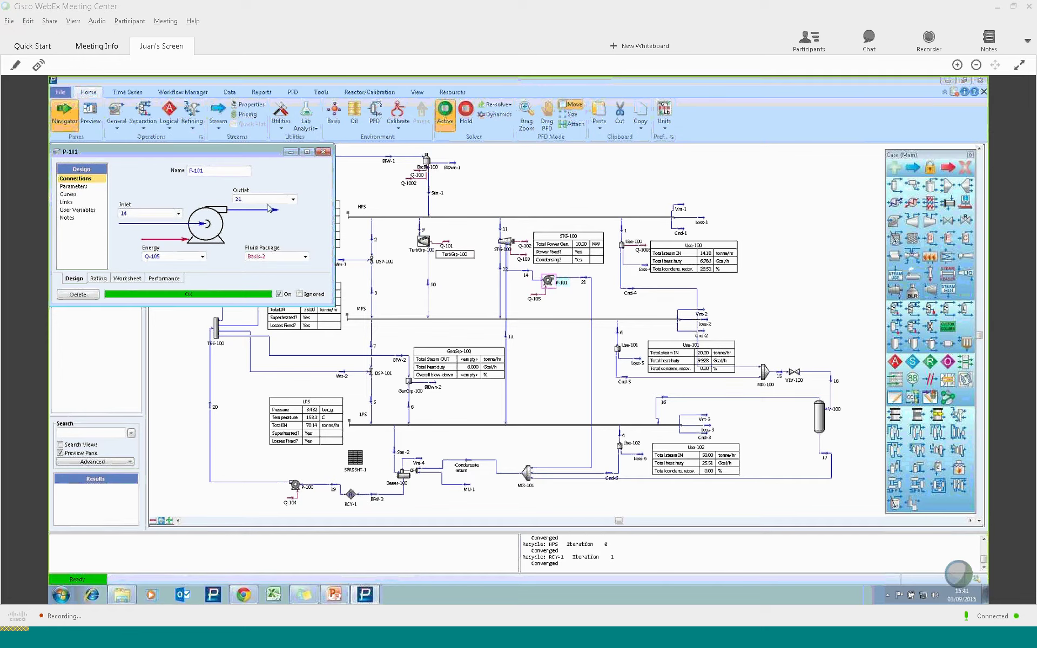
Review pump P-101's pressure increase, efficiency and duty parameters, and close its window.
{"action": "left_click", "coordinate": [79, 187]}
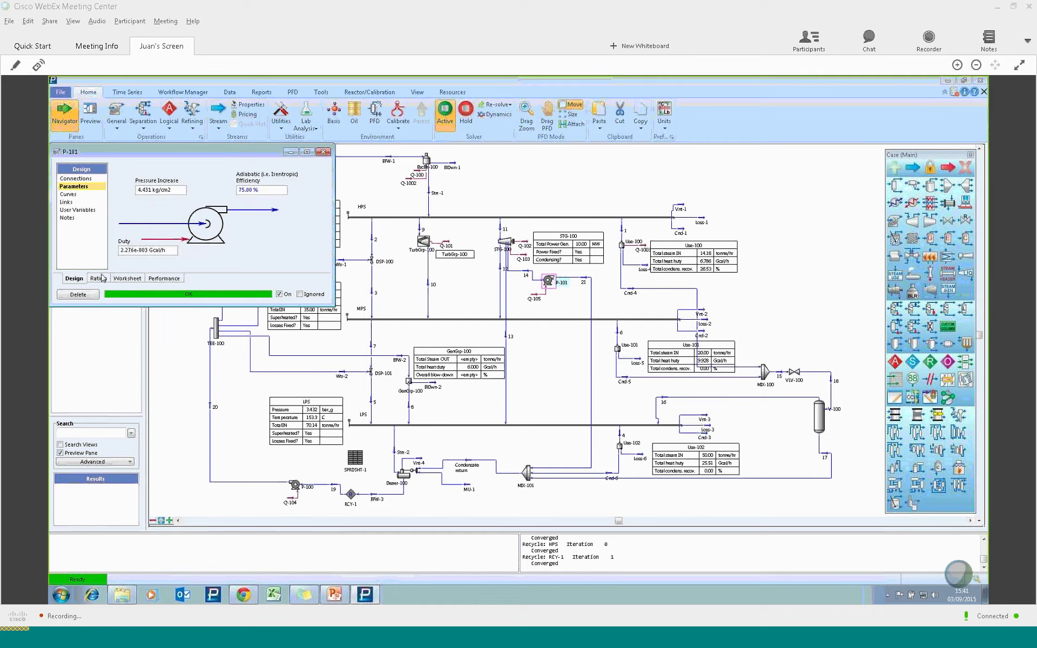
{"action": "left_click", "coordinate": [323, 152]}
{"action": "left_click", "coordinate": [579, 198]}
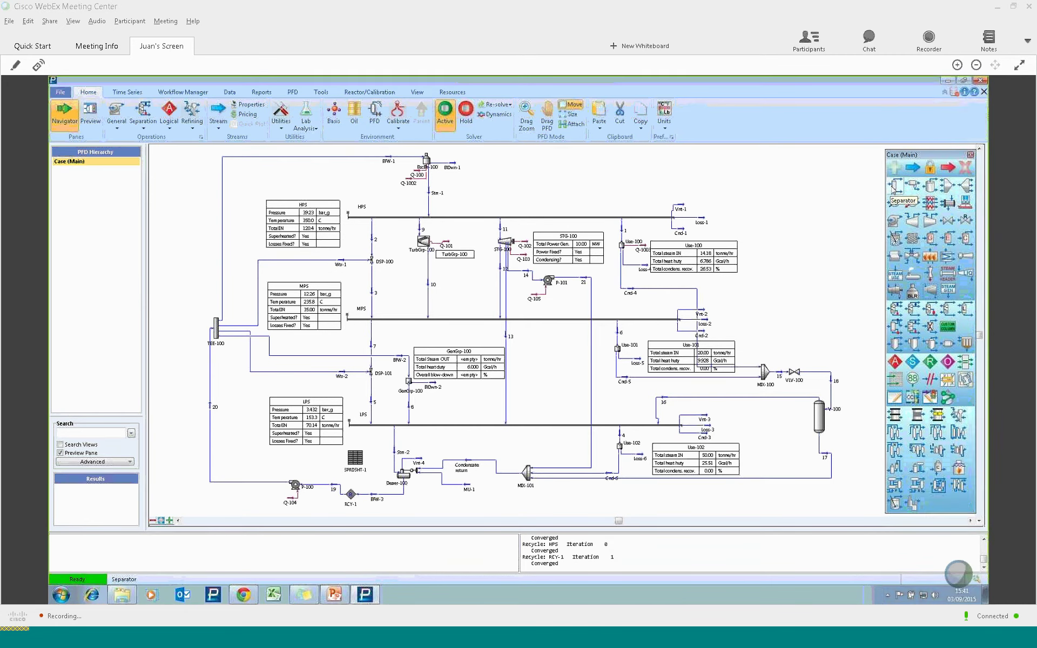
Shift the vertical segment of condensate line Cnd-4 away from the MPS header outlets so it runs beside the Use-101 table towards MIX-100.
{"action": "left_click_drag", "start_coordinate": [698, 299], "coordinate": [739, 298]}
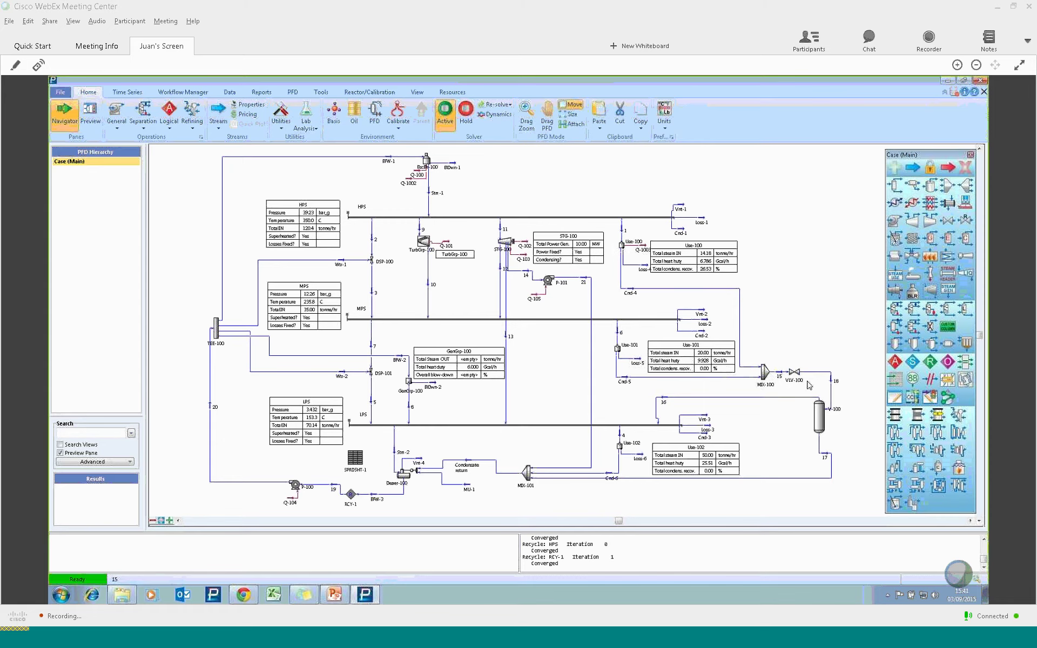
{"action": "mouse_move", "coordinate": [812, 373]}
{"action": "mouse_move", "coordinate": [819, 426]}
{"action": "mouse_move", "coordinate": [803, 397]}
{"action": "mouse_move", "coordinate": [828, 453]}
Place a steam use block and a steam turbine generator above the HPS header, and move the steam use block above the Use-100 table.
{"action": "left_click", "coordinate": [895, 275]}
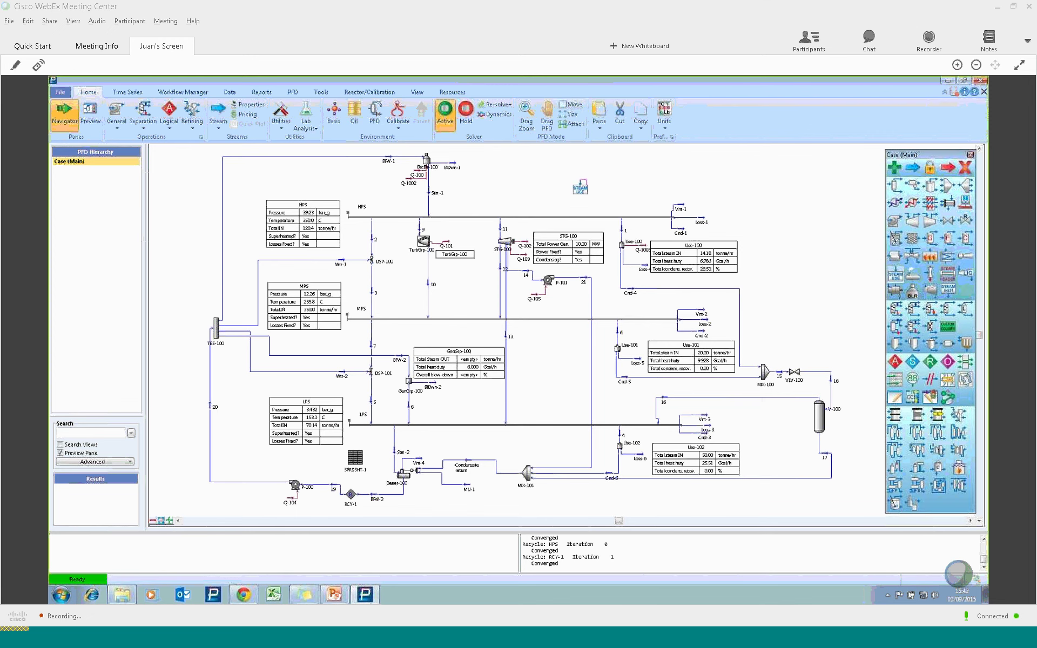
{"action": "left_click", "coordinate": [584, 184]}
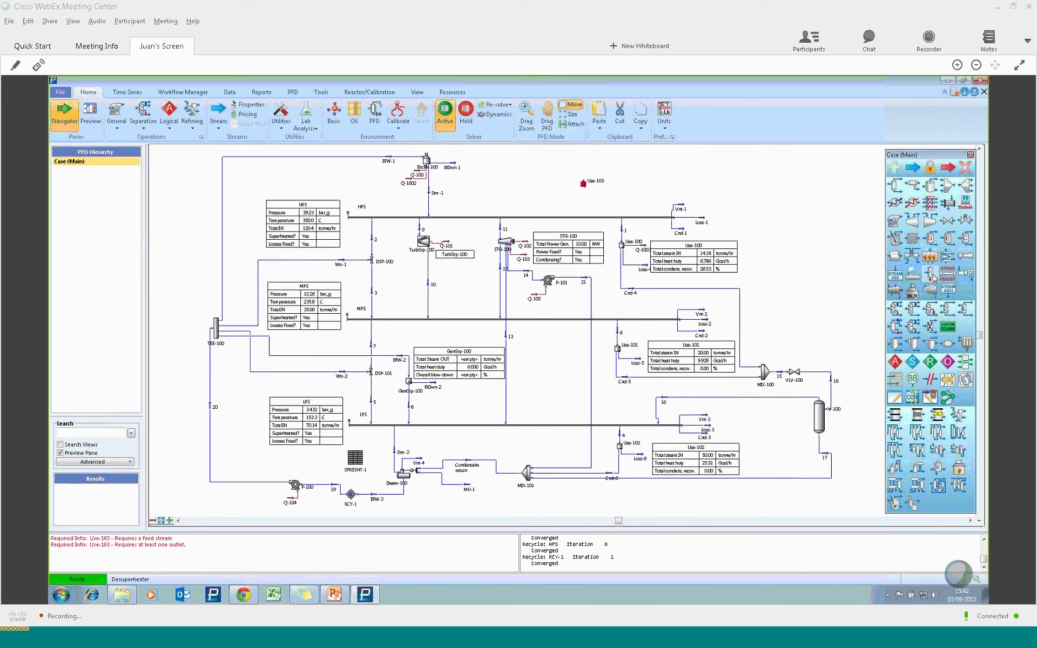
{"action": "left_click", "coordinate": [949, 276]}
{"action": "left_click", "coordinate": [523, 186]}
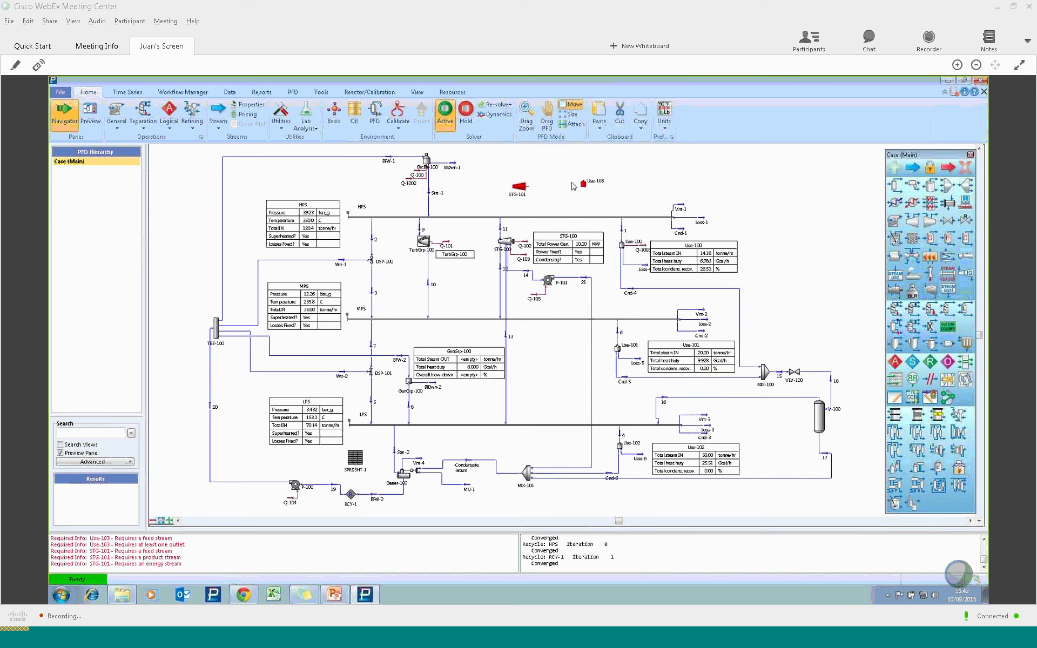
{"action": "left_click_drag", "start_coordinate": [584, 185], "coordinate": [733, 184]}
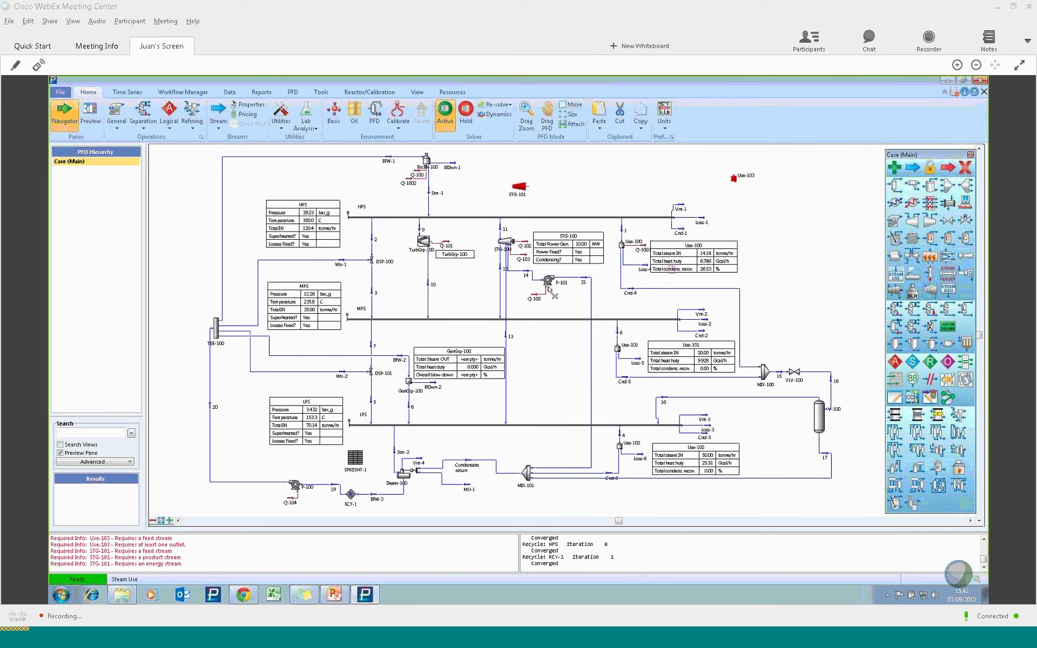
Attach a steam use block with feed, loss and condensate streams to the MPS header below P-101, and switch to the KBC Webinar presentation in PowerPoint.
{"action": "left_click_drag", "start_coordinate": [896, 275], "coordinate": [562, 324]}
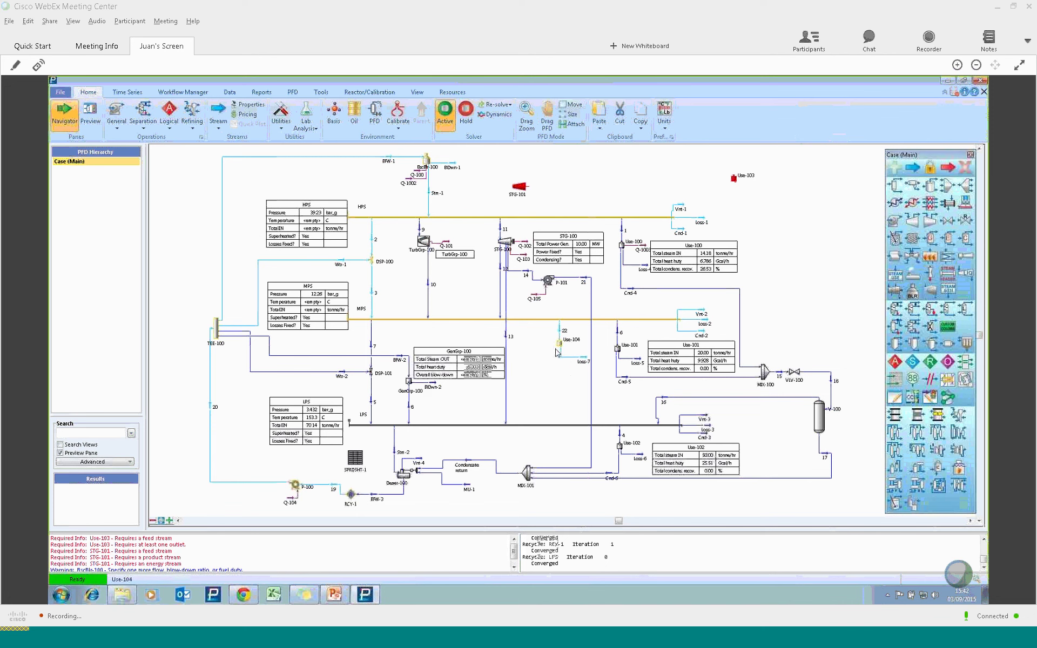
{"action": "left_click_drag", "start_coordinate": [560, 347], "coordinate": [563, 378]}
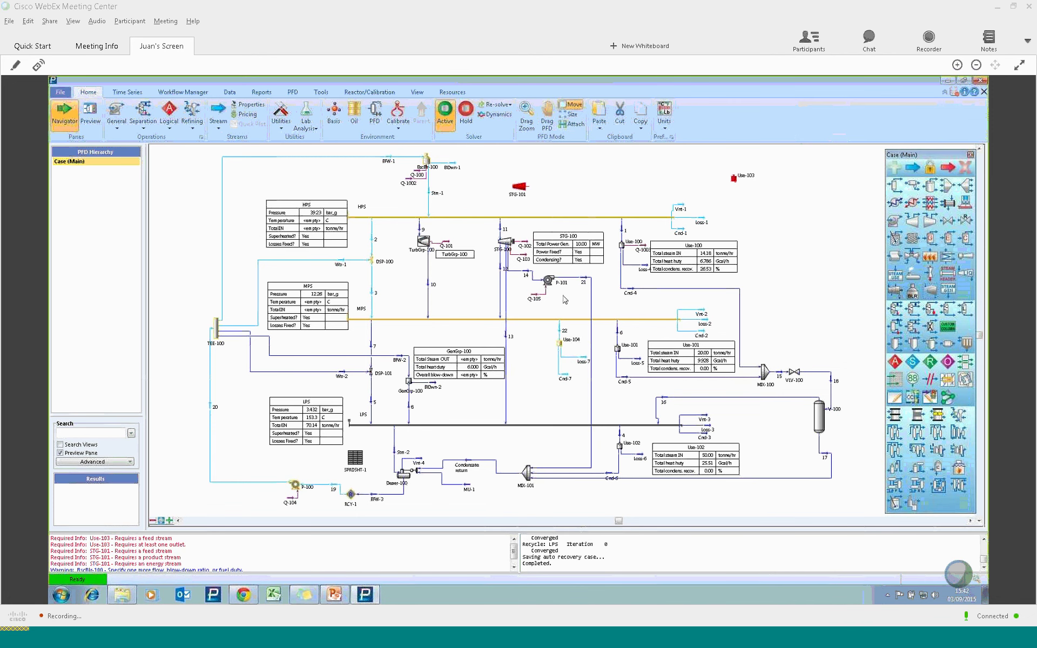
{"action": "mouse_move", "coordinate": [573, 317]}
{"action": "left_click", "coordinate": [338, 598]}
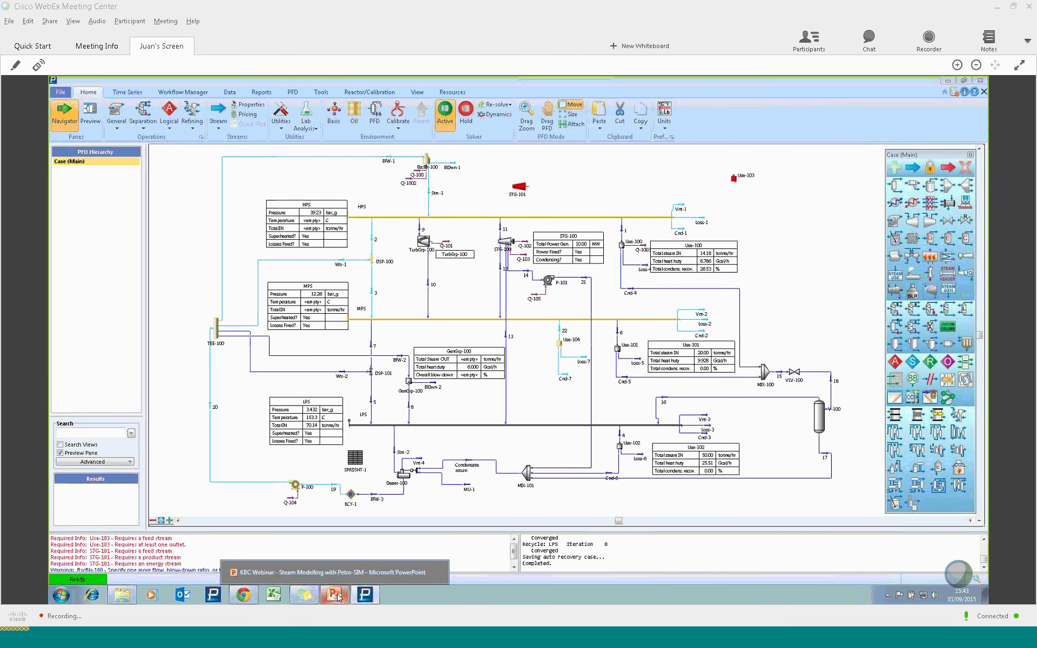